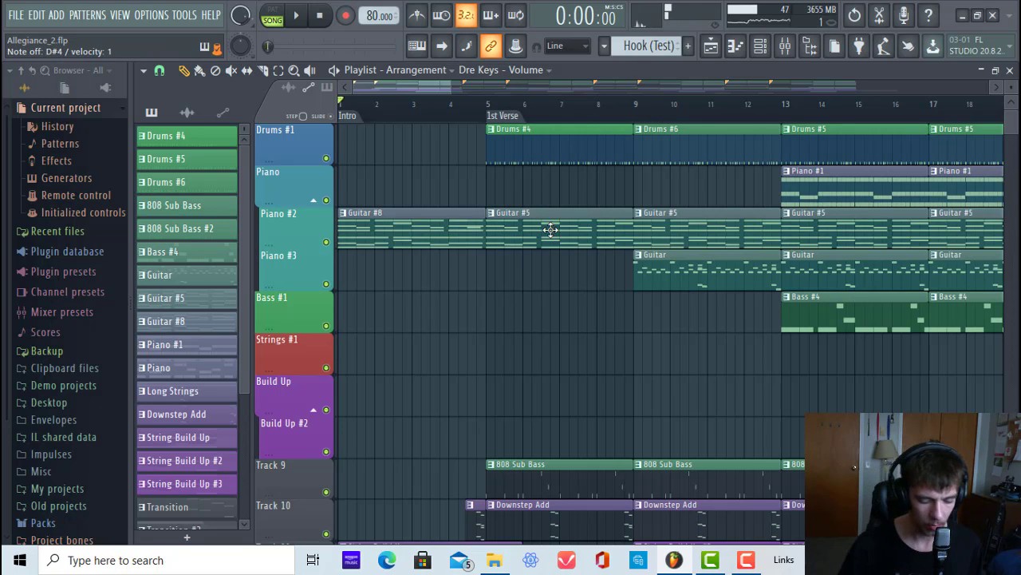
Examine the playlist arrangement across all tracks and sections, from the intro through the hooks to the ending verse.
scroll(541, 114, "down", 2)
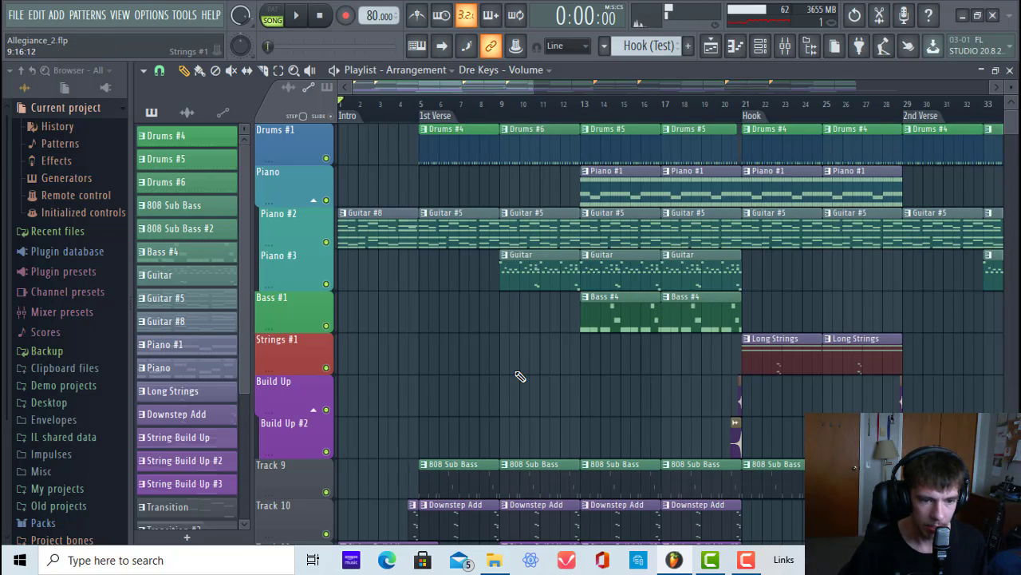
scroll(611, 312, "down", 2)
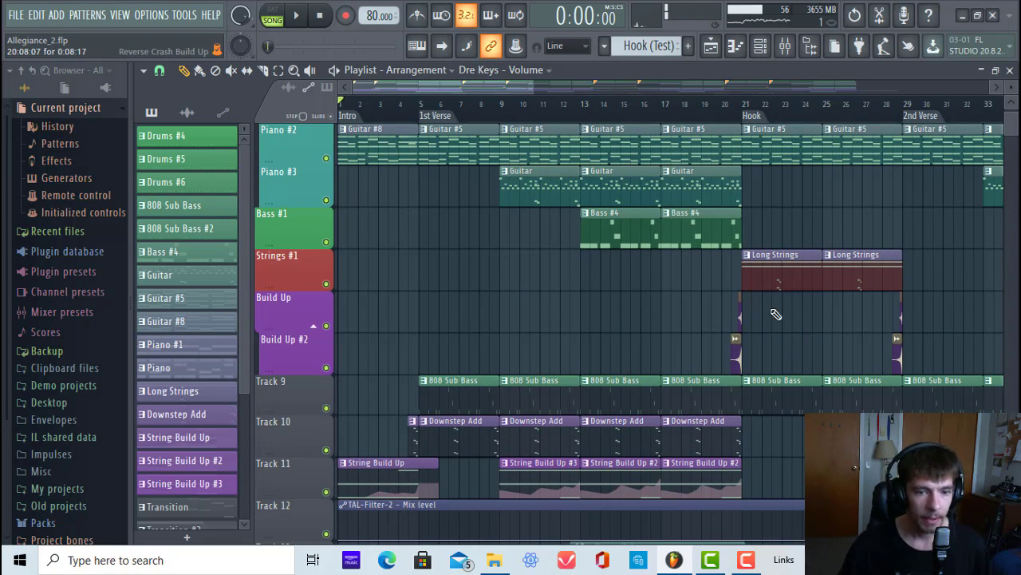
scroll(793, 112, "up", 3)
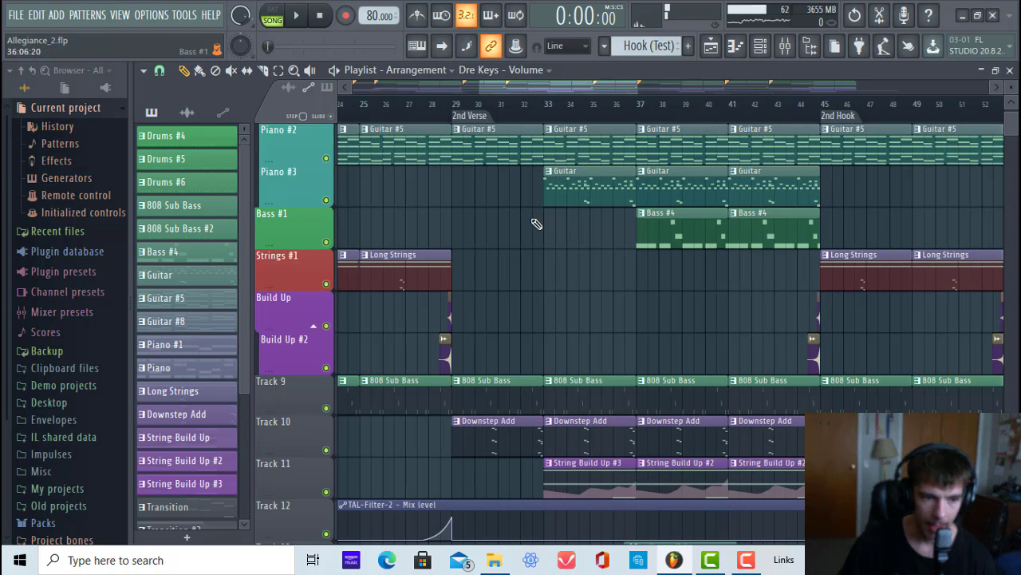
scroll(554, 118, "down", 4)
scroll(475, 255, "down", 5)
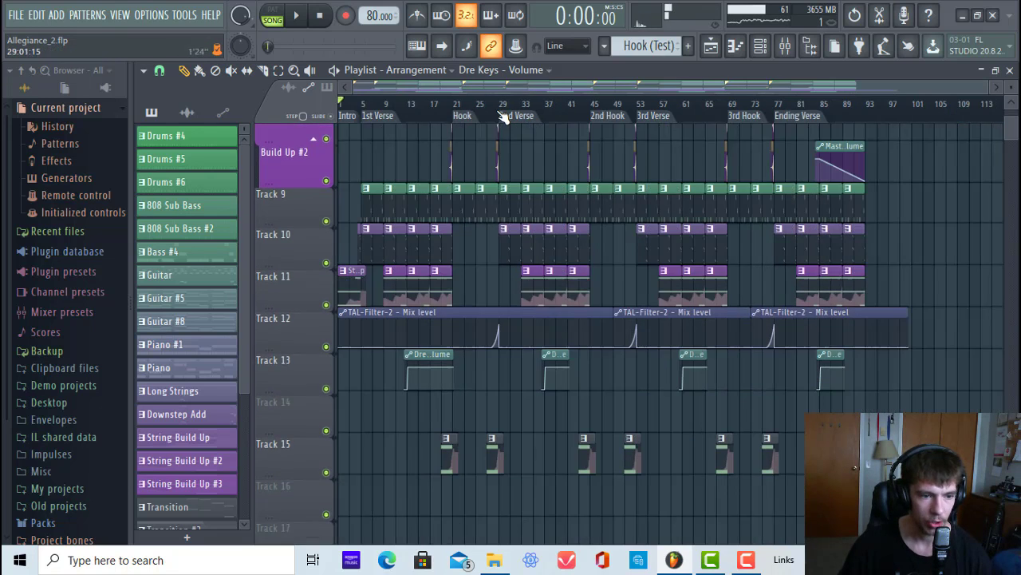
scroll(474, 255, "up", 5)
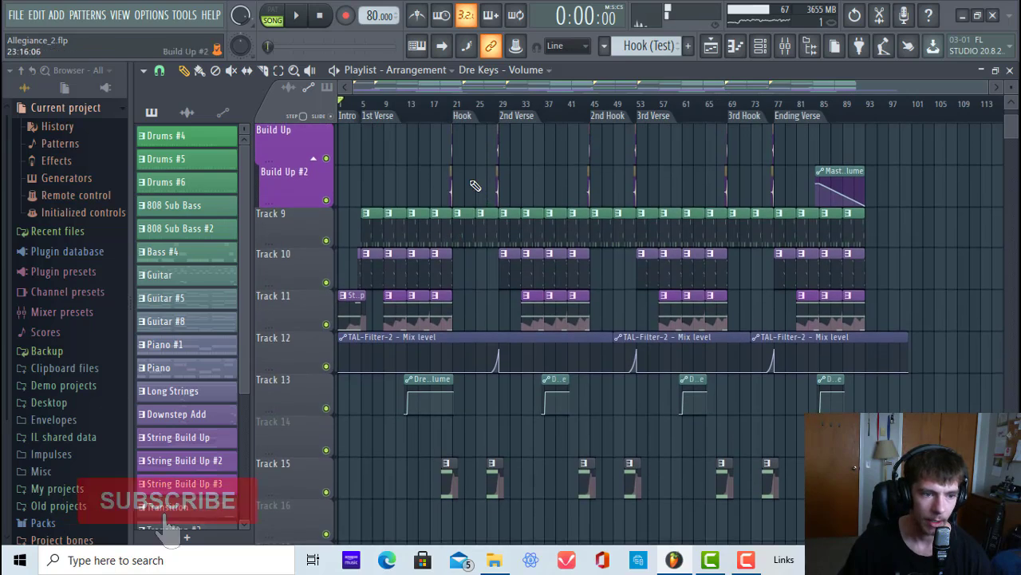
scroll(440, 160, "up", 1)
scroll(456, 107, "up", 4)
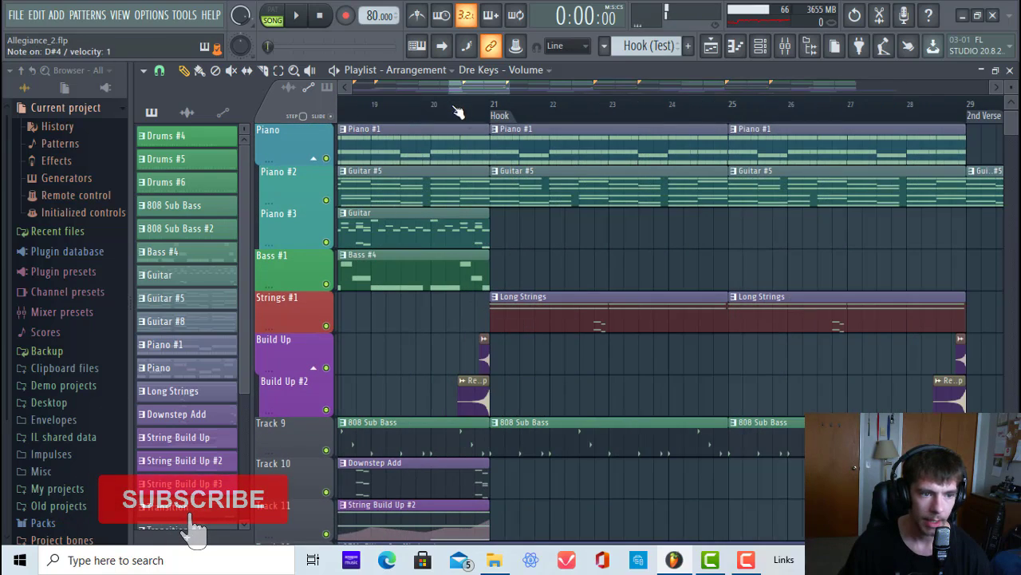
scroll(479, 160, "down", 8)
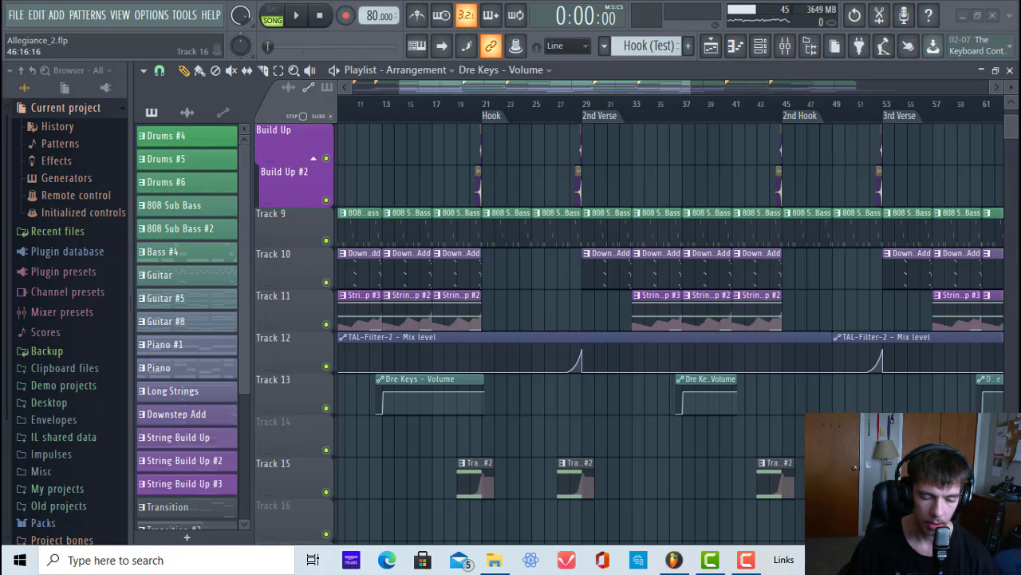
left_click(916, 560)
left_click(916, 560)
left_click(675, 495)
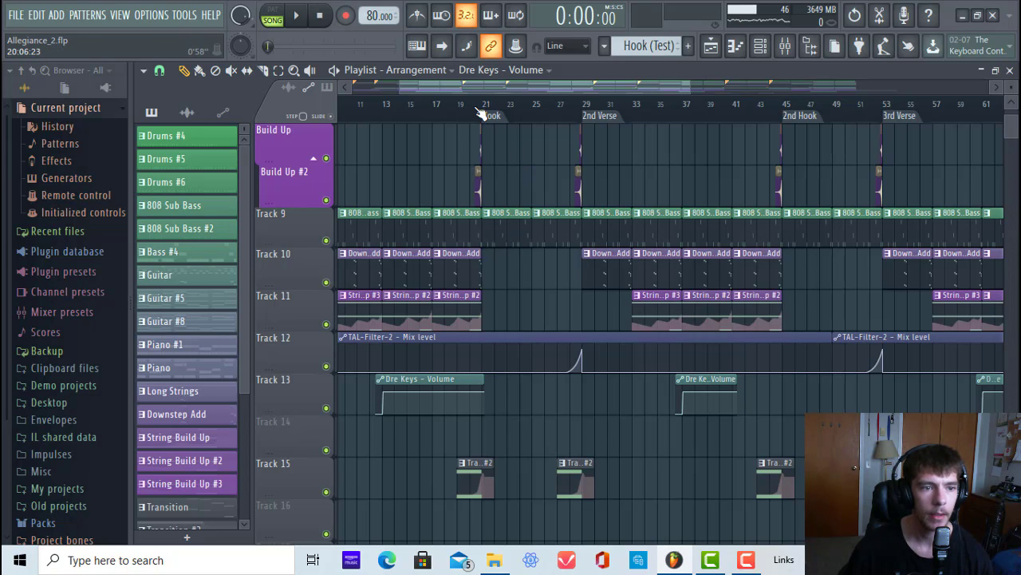
Place the song position just before bar 13, at the start of the first Dre Keys volume automation clip.
scroll(473, 114, "down", 3)
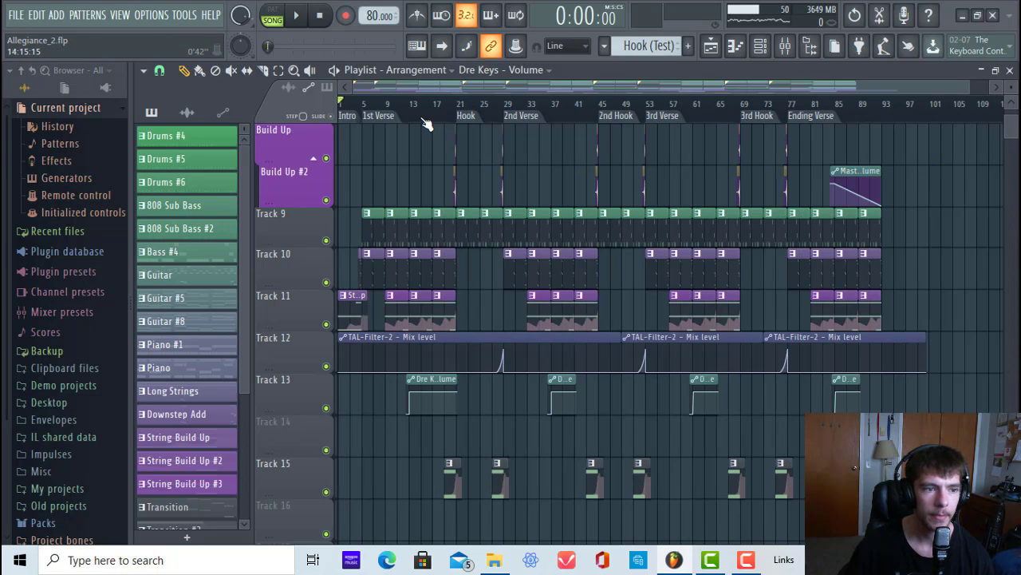
mouse_move(359, 113)
left_mouse_down()
mouse_move(404, 113)
mouse_move(360, 113)
mouse_move(404, 119)
mouse_move(511, 194)
mouse_move(409, 159)
left_mouse_up()
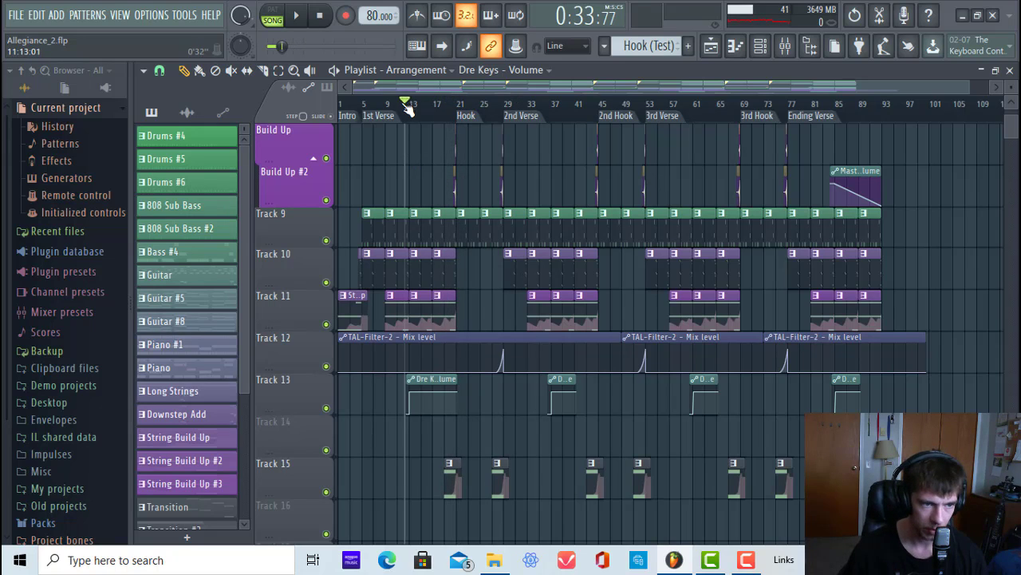
mouse_move(408, 111)
left_mouse_down()
mouse_move(423, 118)
mouse_move(408, 119)
mouse_move(428, 119)
mouse_move(392, 137)
left_mouse_up()
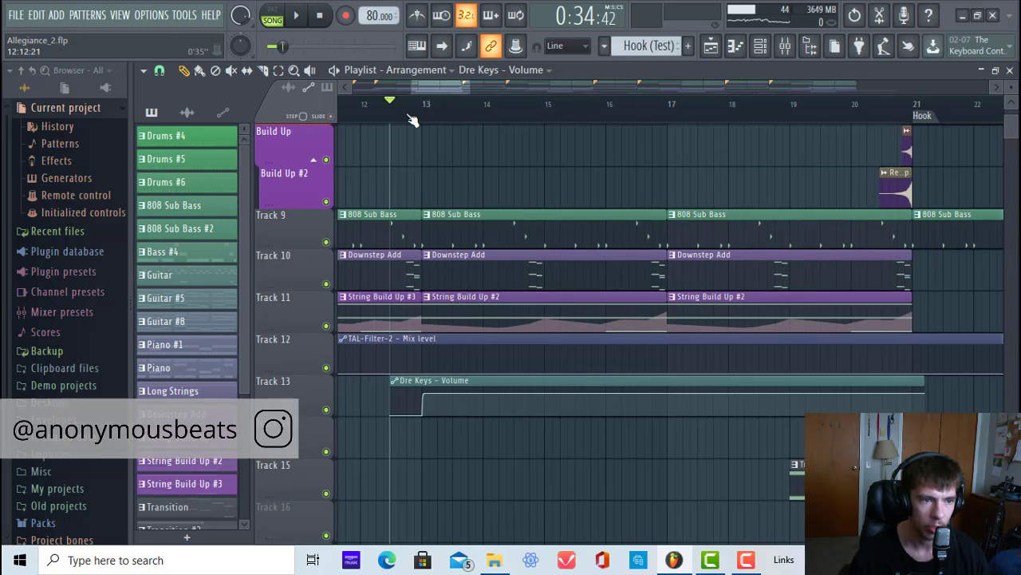
Place the song position just before the first Hook marker at bar 21.
scroll(410, 119, "down", 3)
scroll(403, 124, "down", 3)
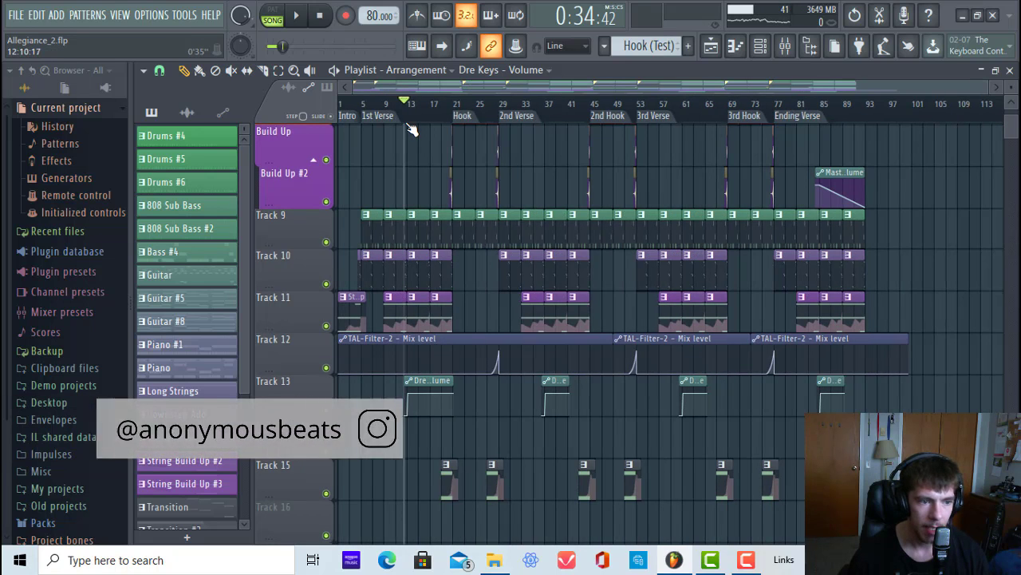
scroll(411, 130, "up", 3)
scroll(411, 128, "left", 3)
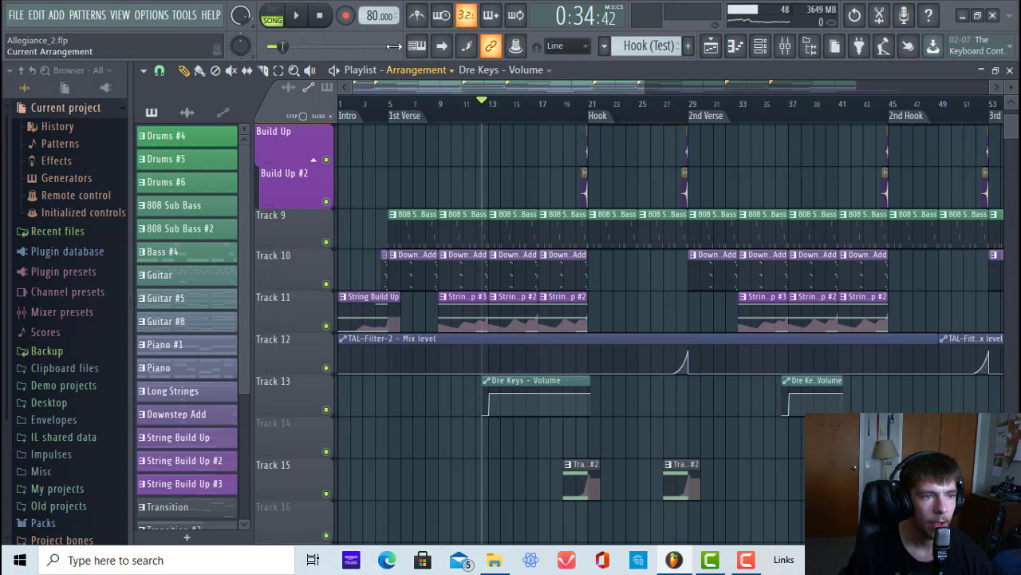
left_click(587, 112)
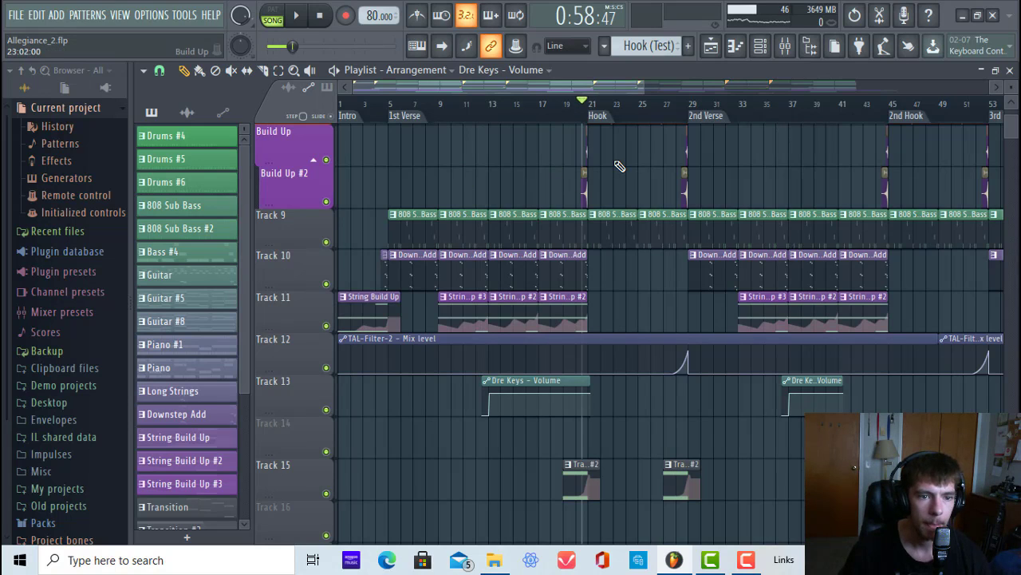
Mute the Build Up and Build Up #2 tracks and play the transition into the first hook from about bar 19.
scroll(594, 106, "up", 5)
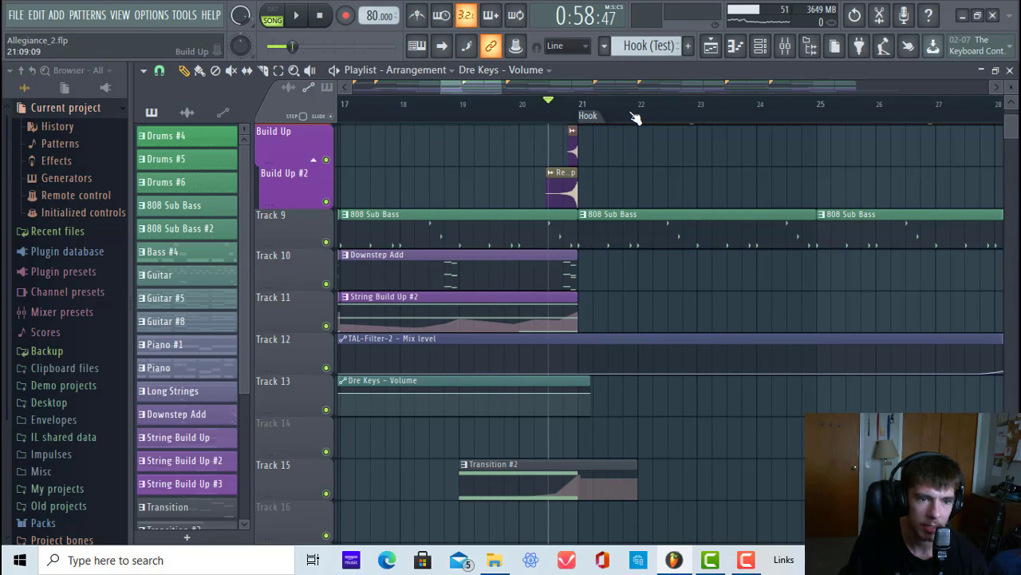
left_click(327, 202)
left_click(327, 161)
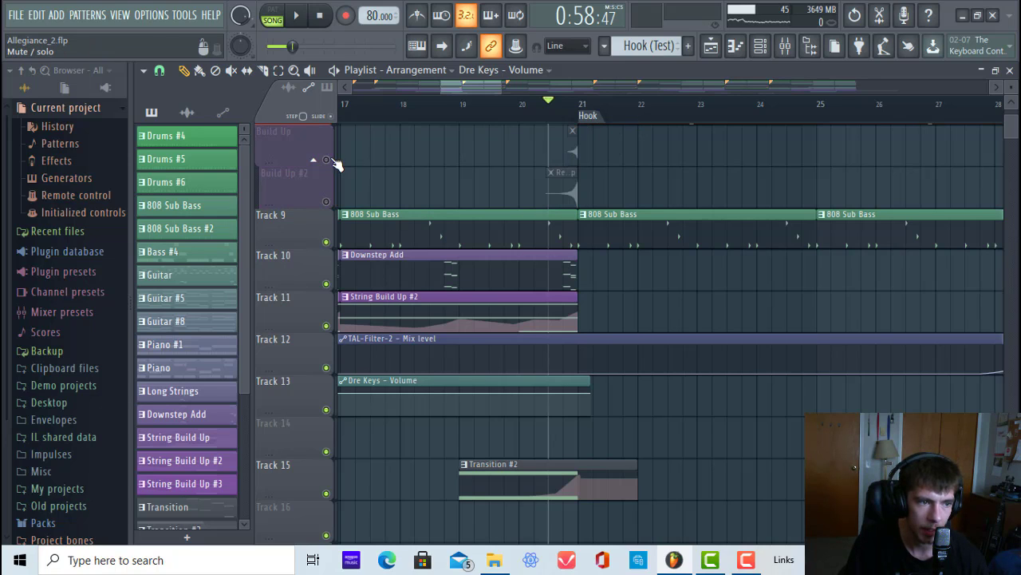
left_click(476, 109)
key("space")
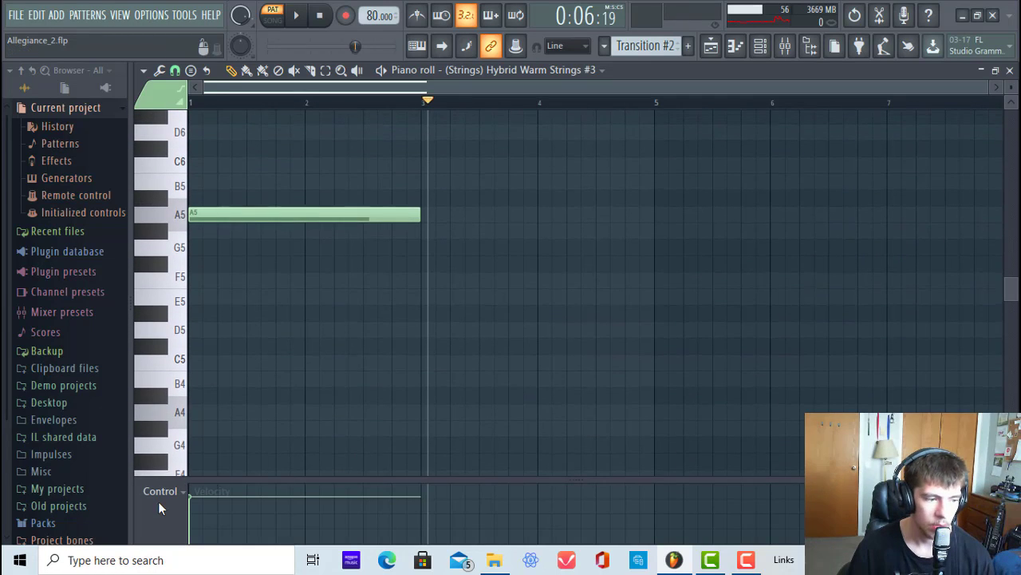
View the channel volume curve of the Transition #2 strings, return to note velocity, and check both held notes.
left_click(160, 491)
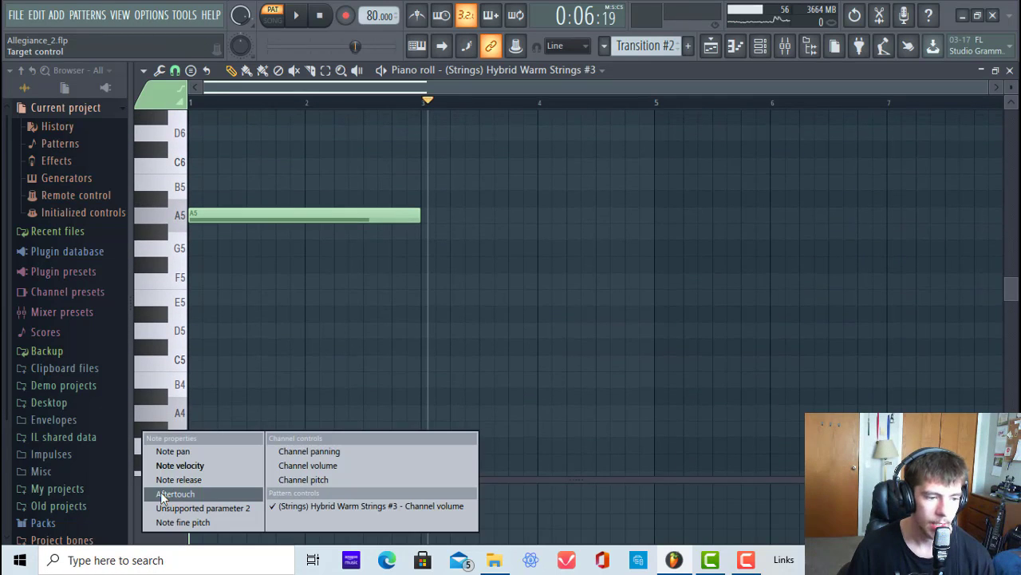
left_click(344, 466)
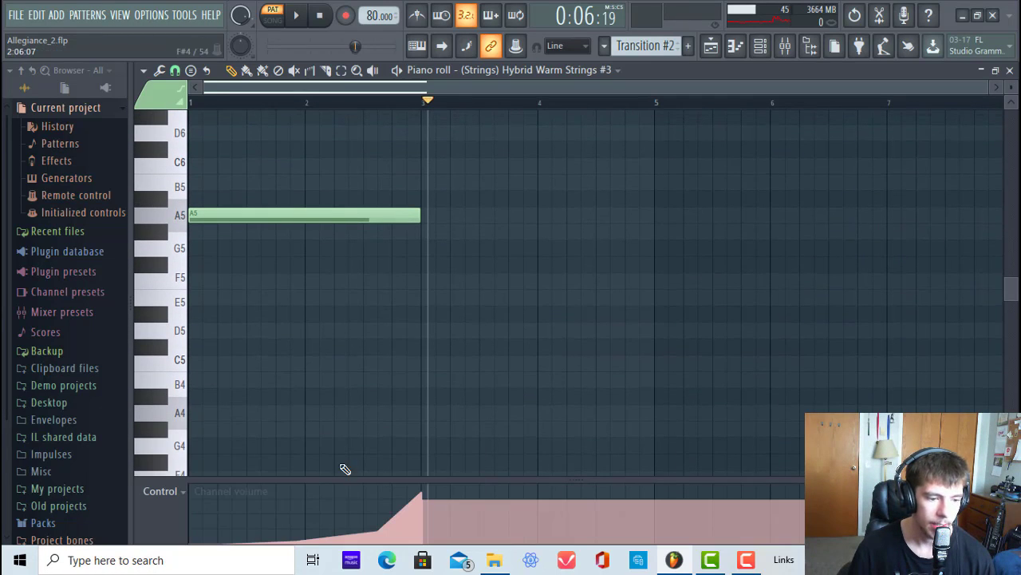
left_click(160, 492)
left_click(171, 455)
scroll(433, 330, "up", 5)
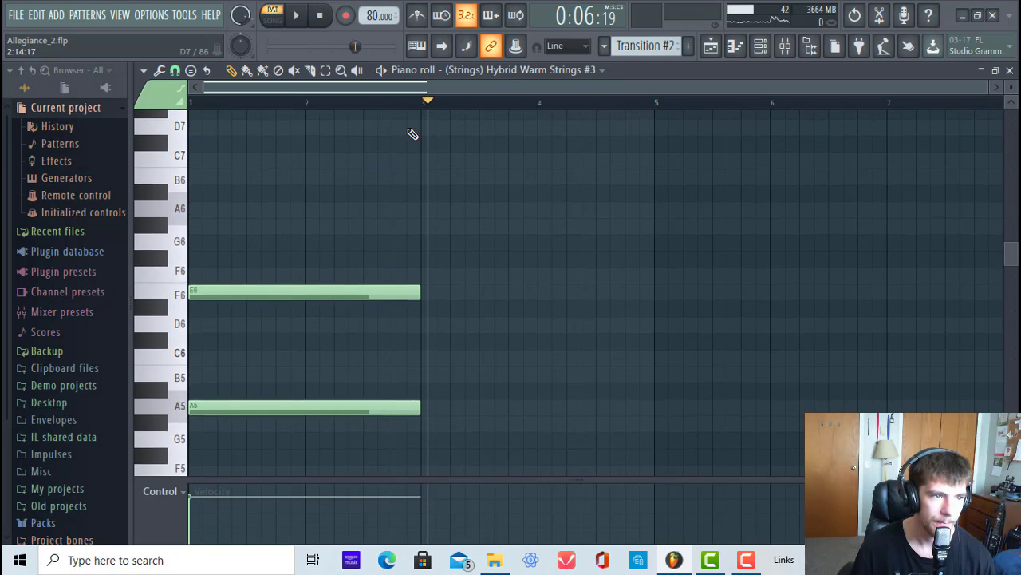
scroll(413, 134, "down", 4)
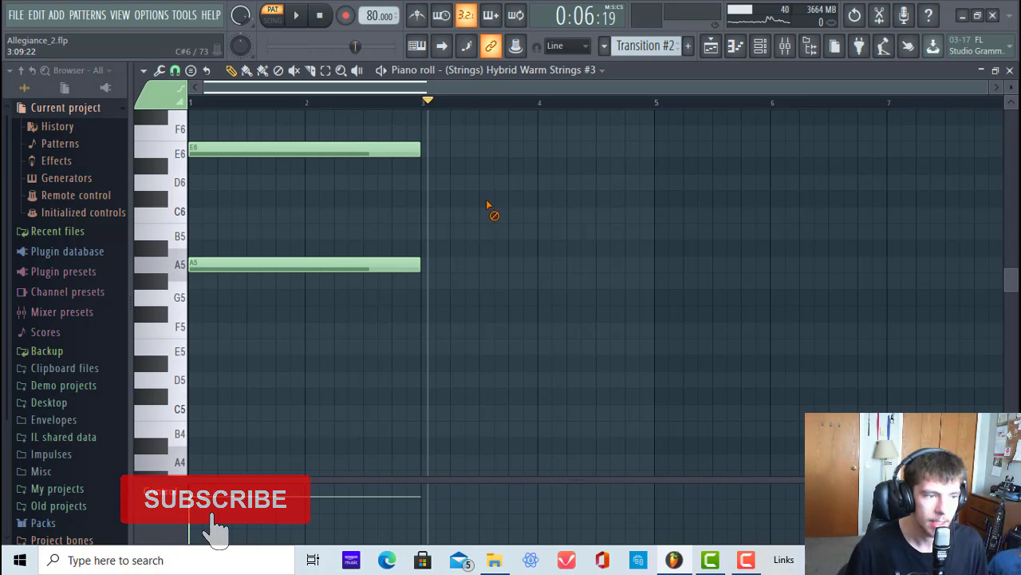
Review the piano roll's scale highlighting options for root note and scale without changing them.
left_click(143, 70)
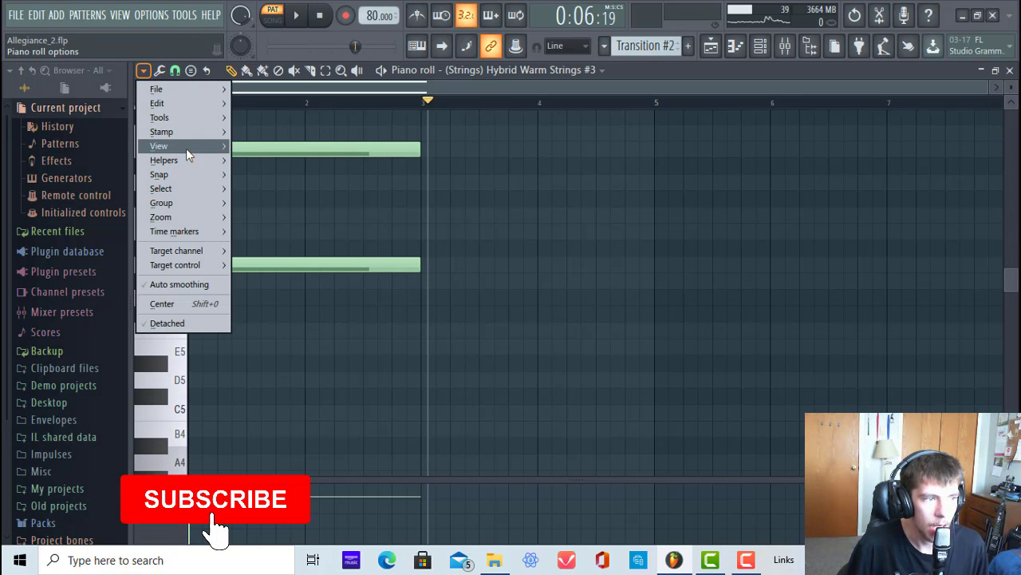
mouse_move(183, 160)
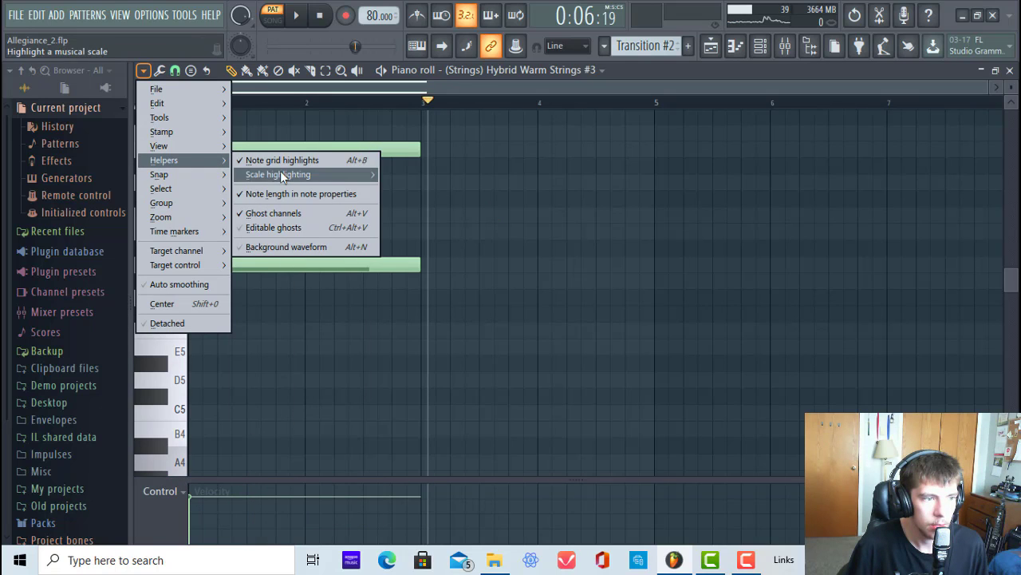
mouse_move(310, 172)
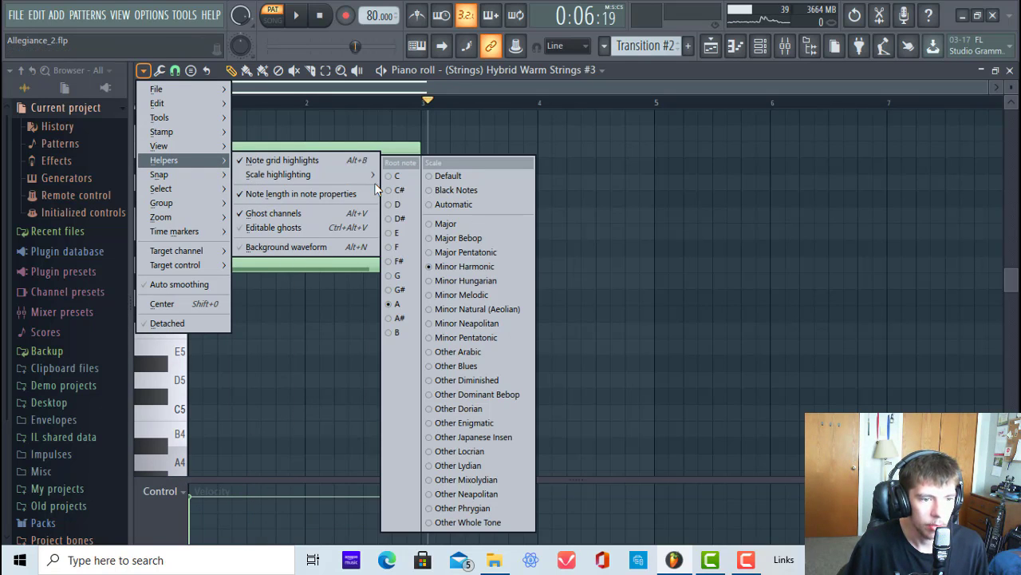
left_click(517, 125)
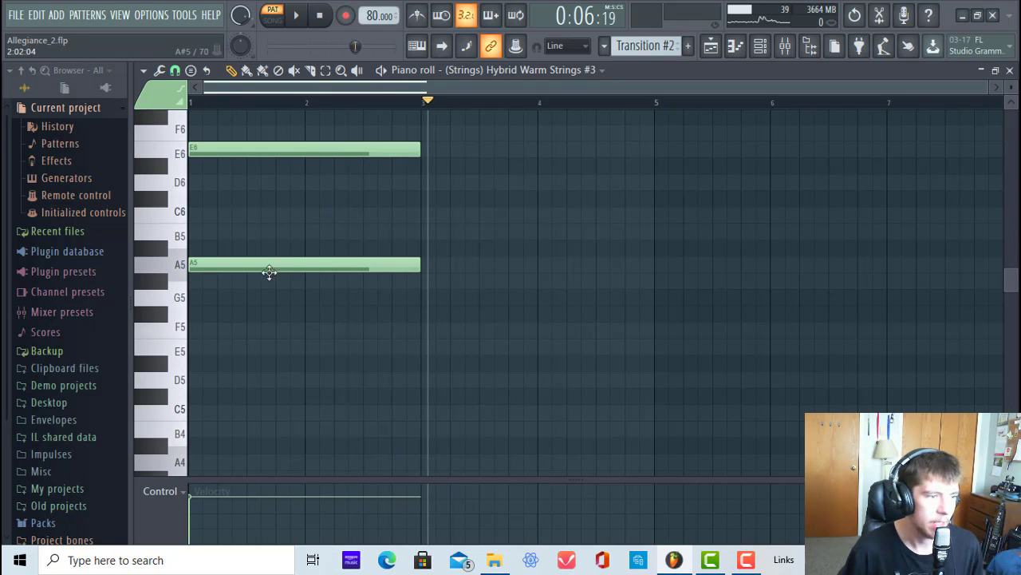
Audition the A5 and E6 keys and briefly play the Transition #2 pattern.
left_click(179, 265)
left_click(180, 157)
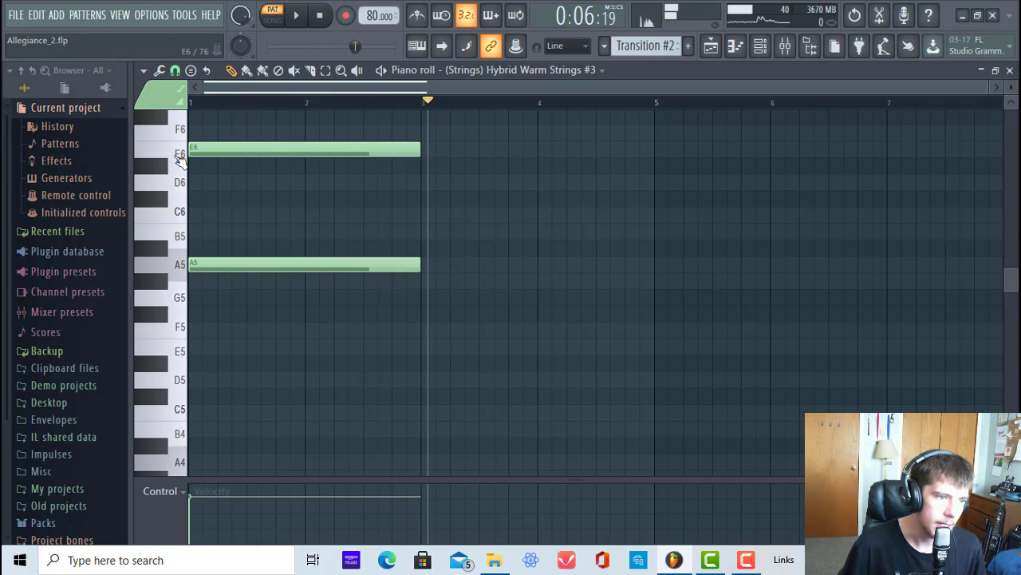
key("ctrl+a")
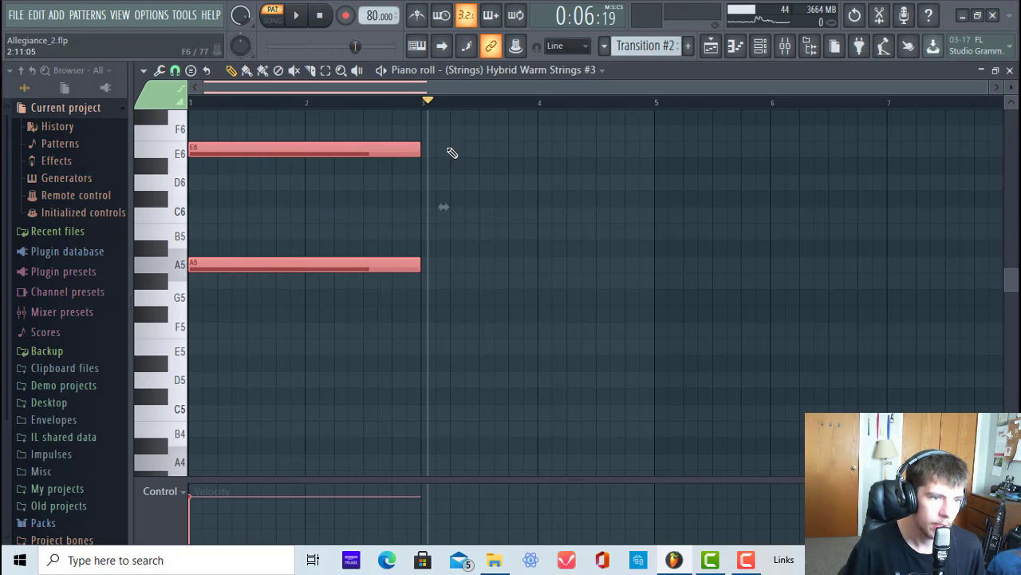
left_click(494, 152)
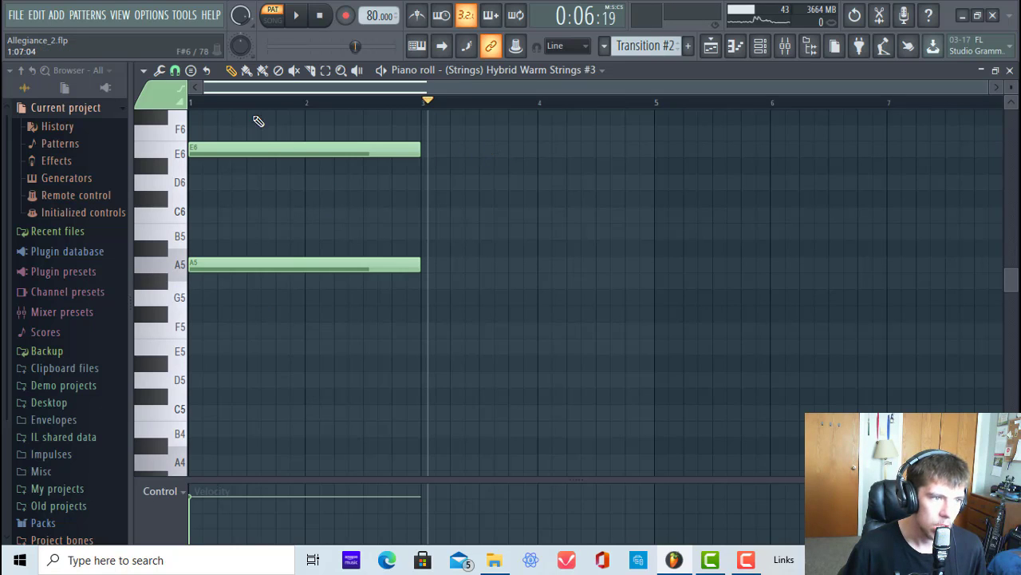
left_click(296, 16)
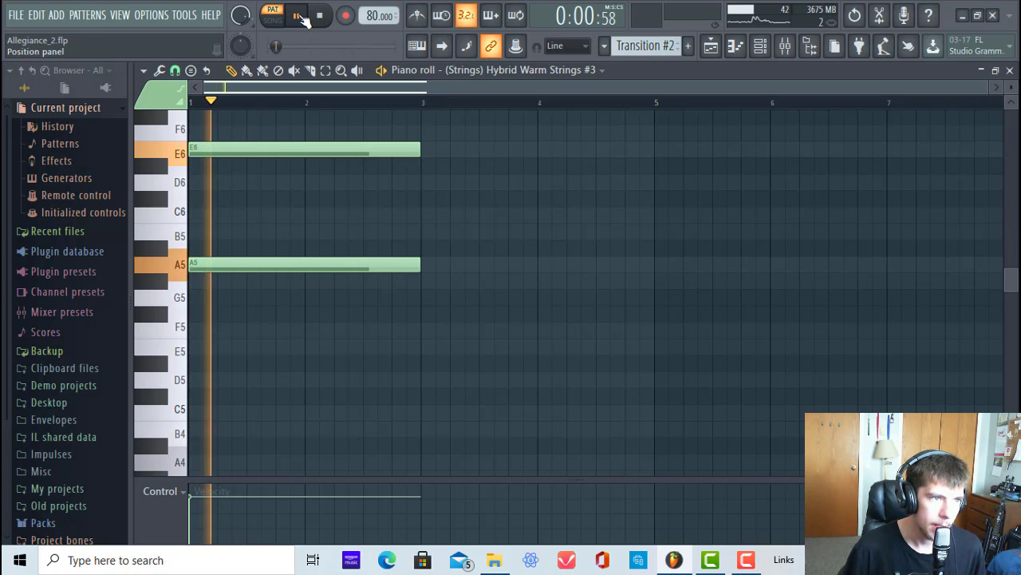
left_click(296, 17)
Show the strings' channel volume in the control lane and redraw the curve across roughly the first half of bar 1.
left_click(159, 491)
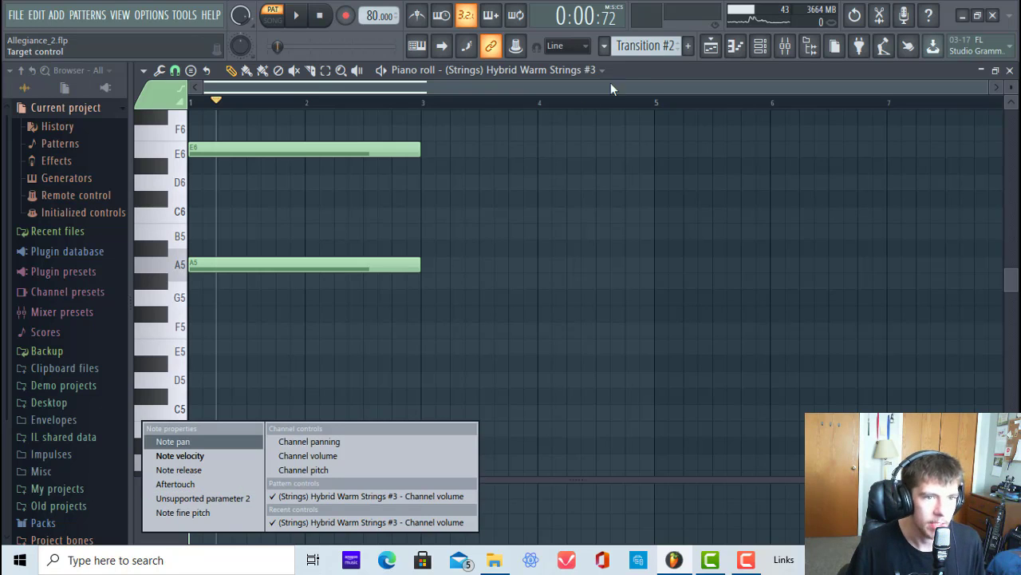
left_click(636, 66)
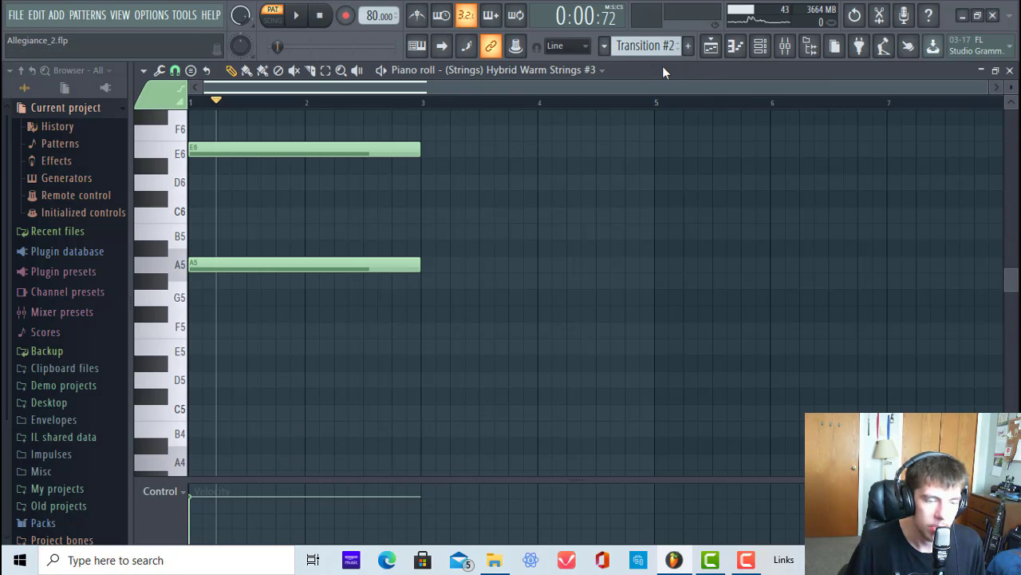
left_click(164, 491)
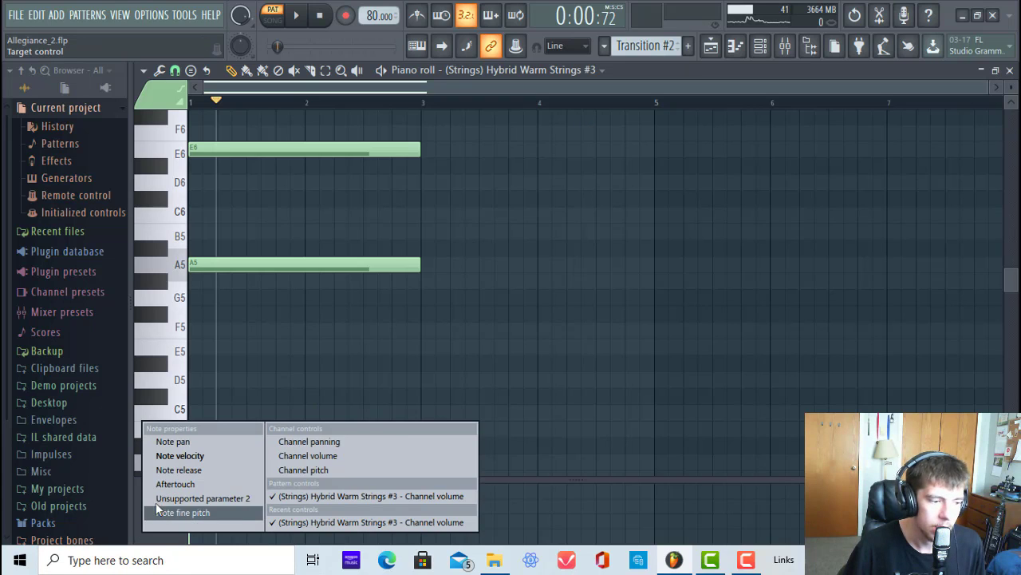
left_click(320, 456)
scroll(392, 126, "down", 3)
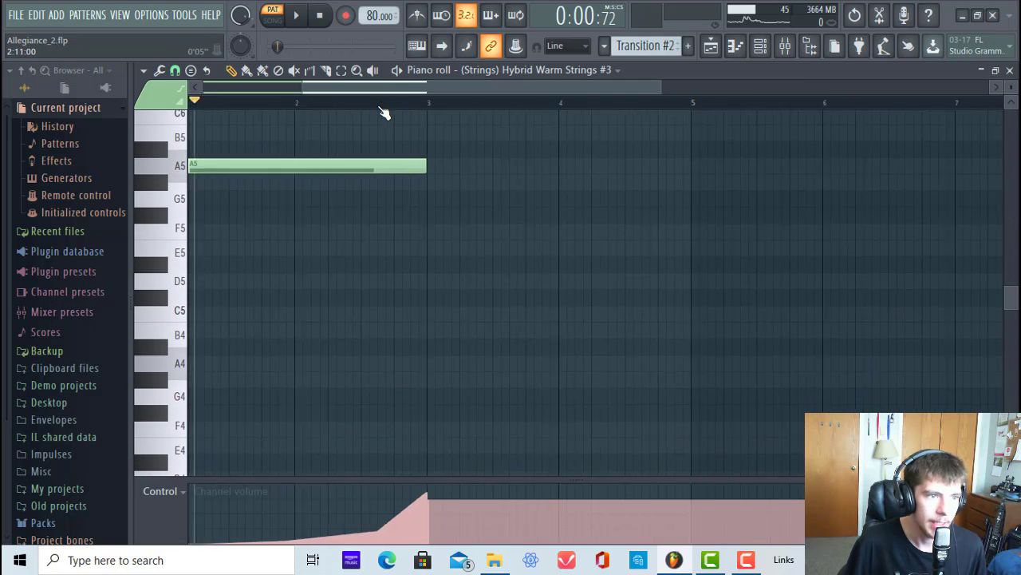
scroll(404, 87, "up", 3)
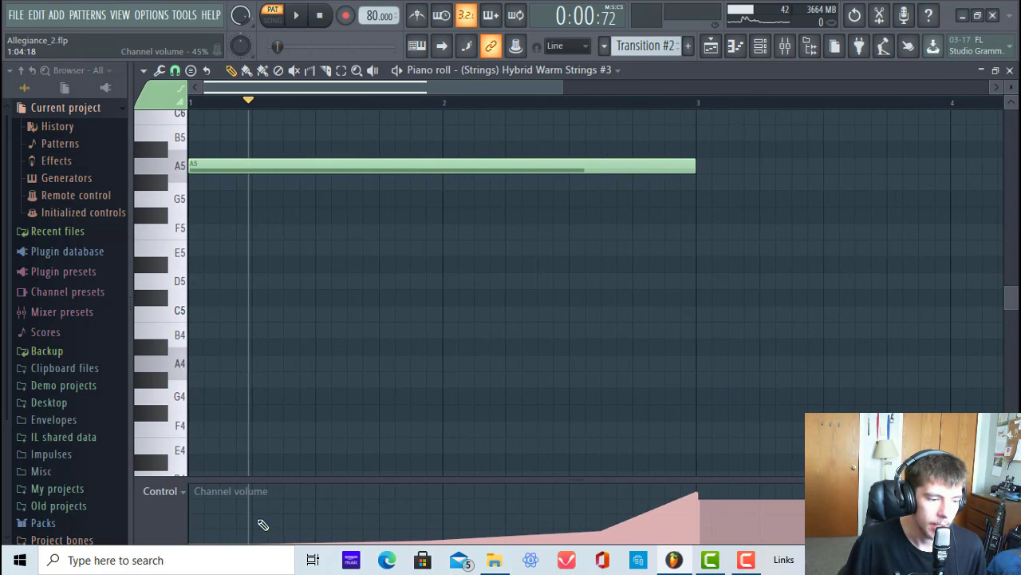
mouse_move(290, 520)
left_mouse_down()
mouse_move(296, 513)
mouse_move(191, 496)
left_mouse_up()
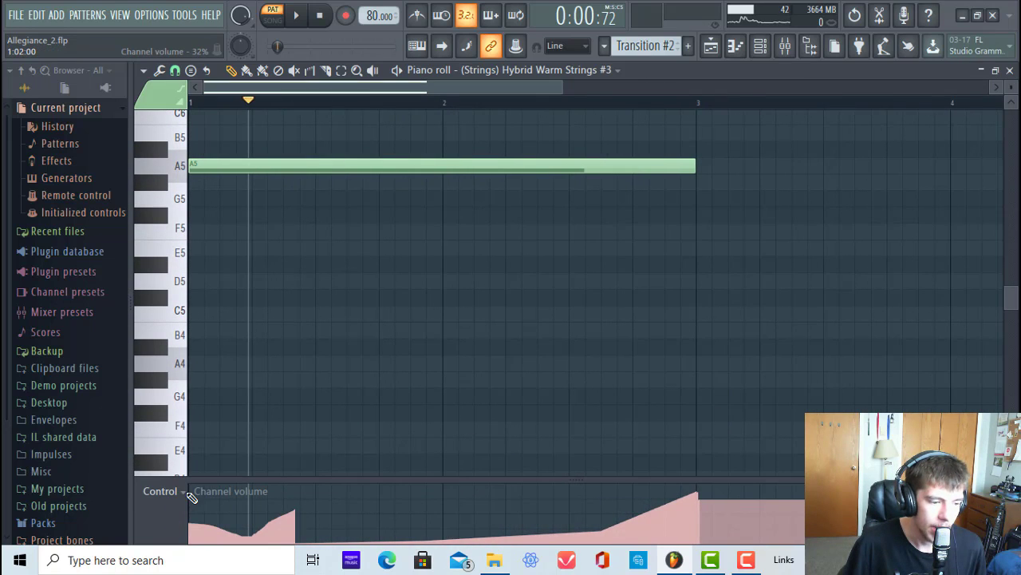
Lower the strings' channel volume to zero from the start of bar 1 to about the middle of the bar.
mouse_move(296, 505)
left_mouse_down()
mouse_move(310, 533)
mouse_move(292, 541)
mouse_move(134, 553)
left_mouse_up()
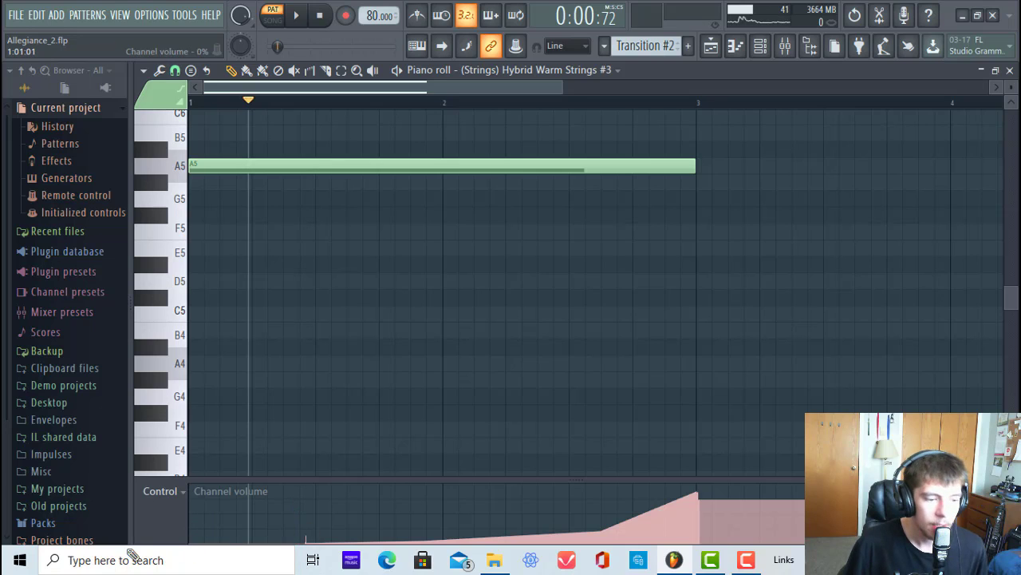
left_click(260, 509)
mouse_move(246, 498)
left_mouse_down()
mouse_move(217, 483)
mouse_move(200, 536)
mouse_move(162, 563)
left_mouse_up()
mouse_move(312, 559)
left_mouse_down()
mouse_move(176, 553)
mouse_move(326, 563)
left_mouse_up()
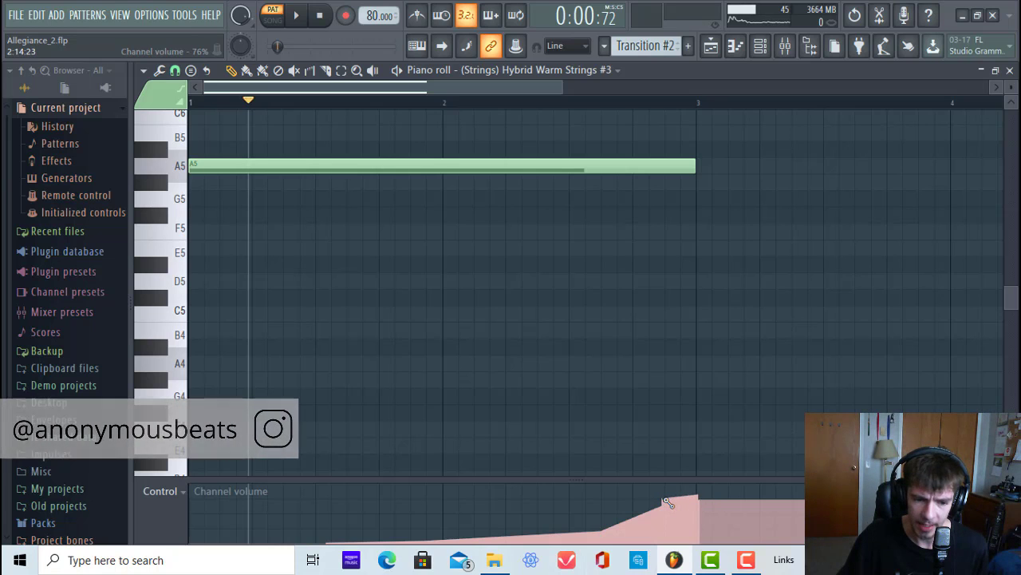
Redraw the channel volume as a straight rise from about a quarter into bar 2 up to bar 3, and audition it.
left_click(657, 102)
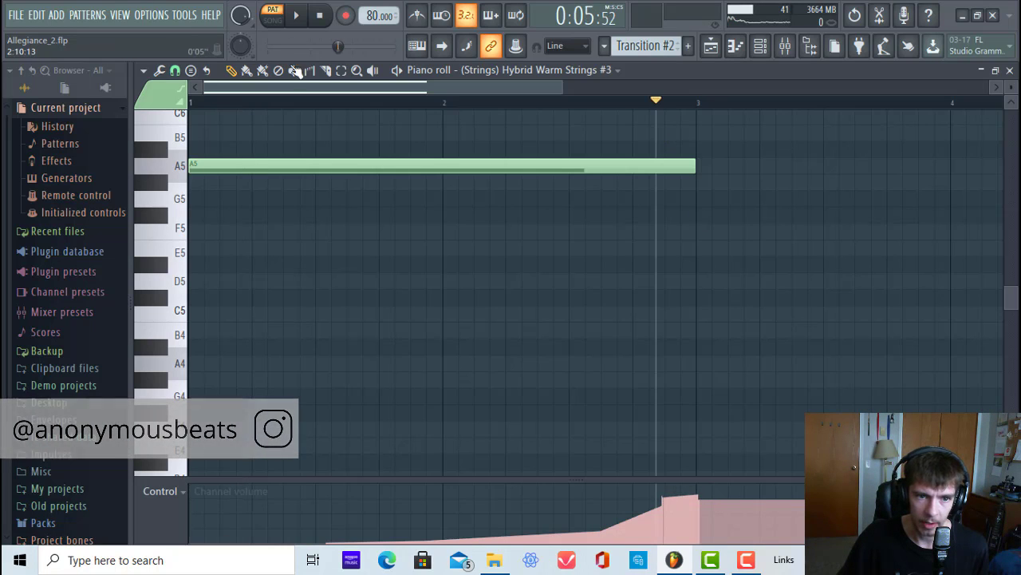
key("space")
mouse_move(659, 498)
left_mouse_down()
mouse_move(715, 490)
mouse_move(640, 520)
mouse_move(343, 542)
mouse_move(580, 556)
mouse_move(511, 572)
left_mouse_up()
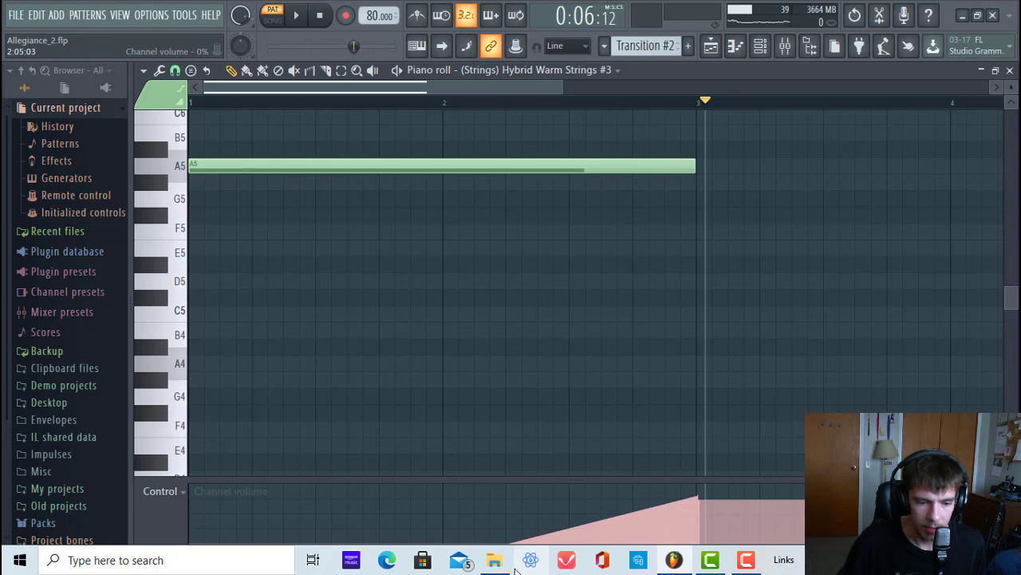
left_click(495, 116)
right_click(495, 117)
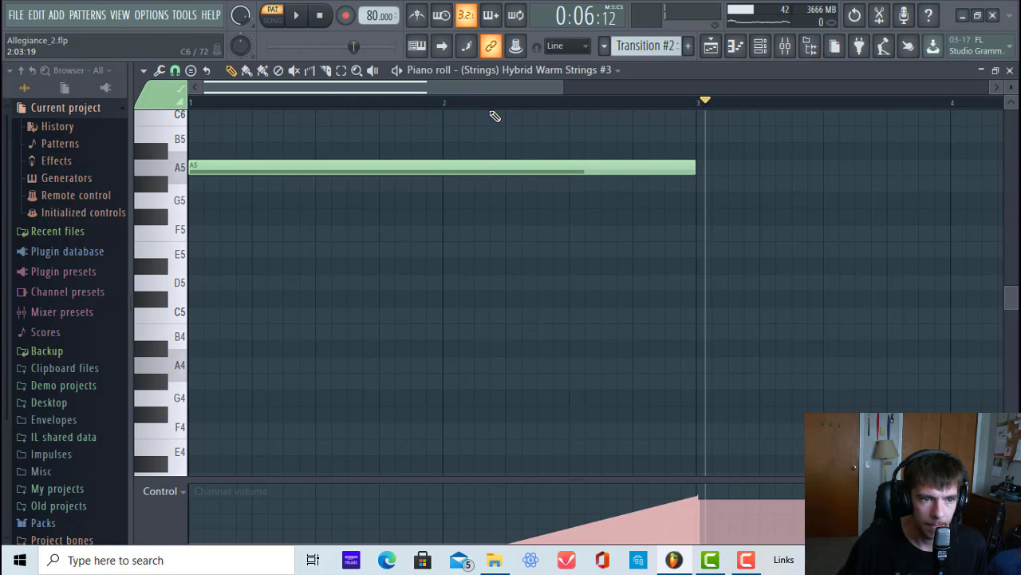
left_click(445, 102)
key("space")
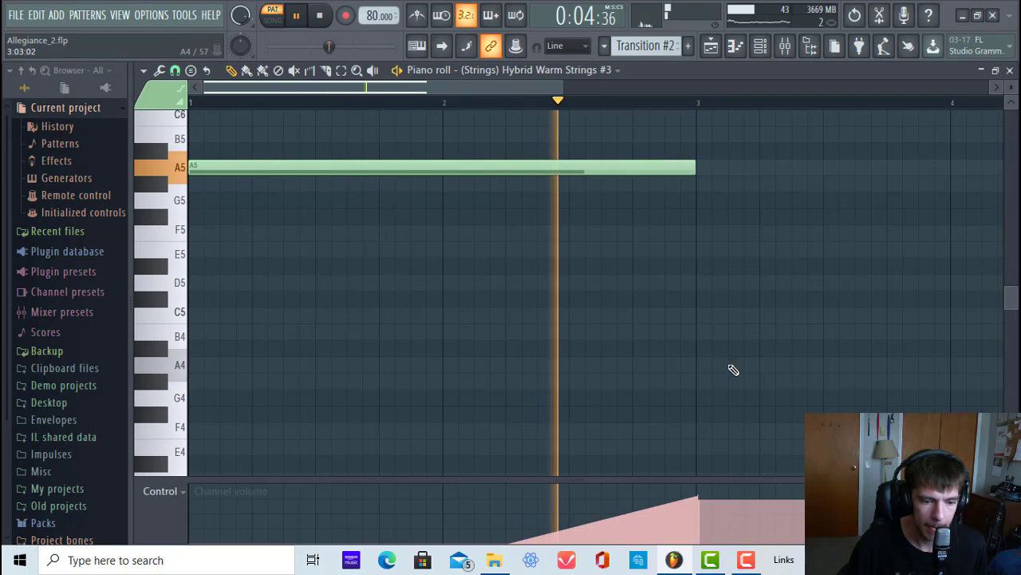
left_click(311, 21)
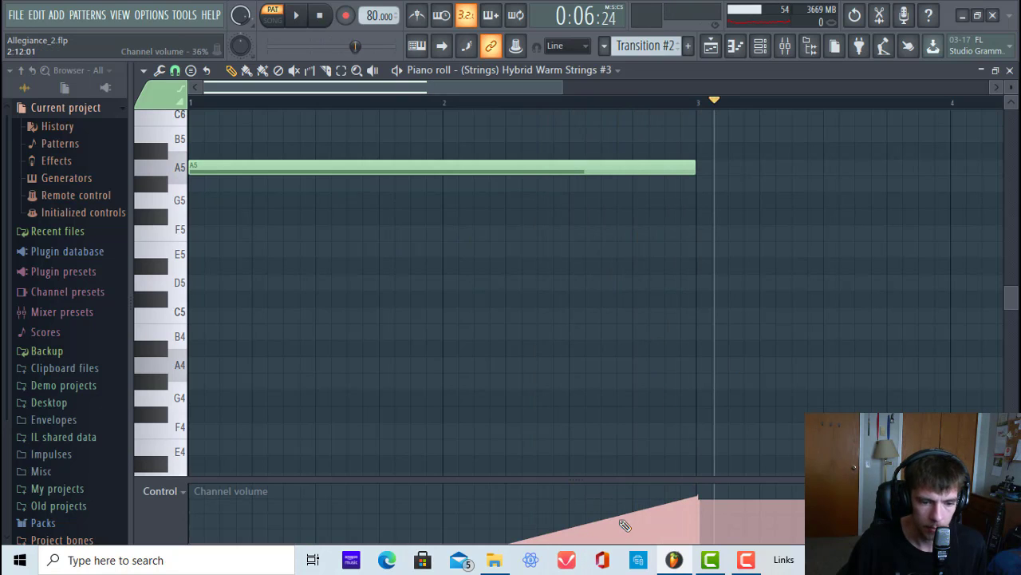
Reshape the volume rise to start from zero at bar 2 and steepen about two thirds through it, then audition it.
left_click_drag(477, 537, 445, 550)
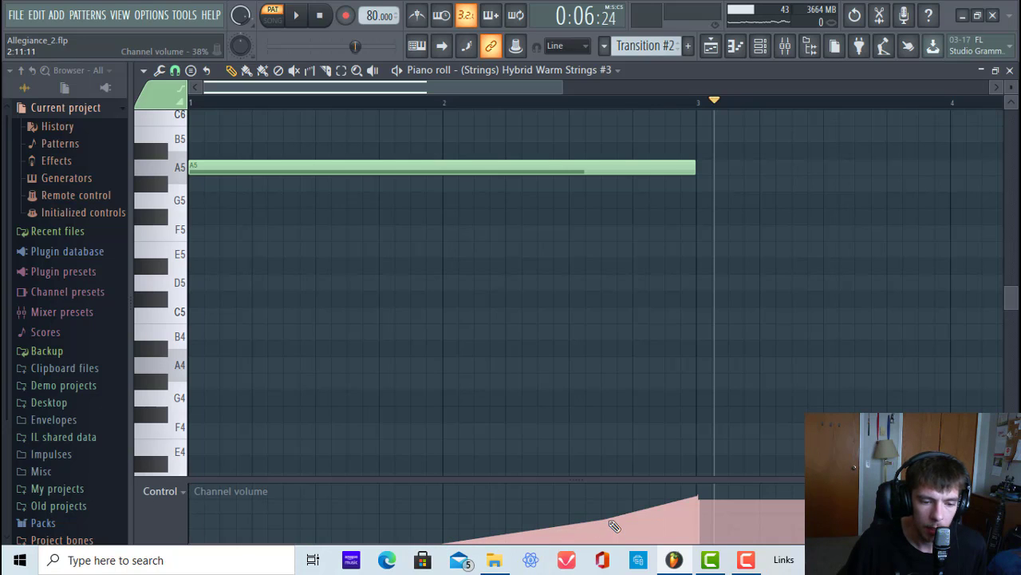
mouse_move(604, 521)
left_mouse_down()
mouse_move(525, 526)
mouse_move(426, 551)
mouse_move(480, 572)
mouse_move(526, 573)
left_mouse_up()
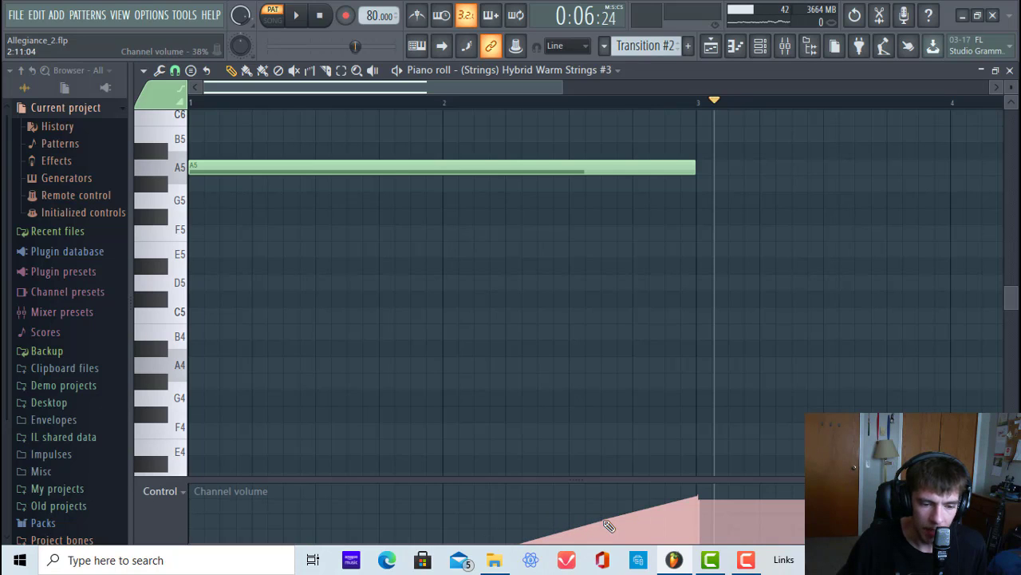
mouse_move(605, 524)
left_mouse_down()
mouse_move(519, 535)
mouse_move(431, 572)
mouse_move(447, 569)
left_mouse_up()
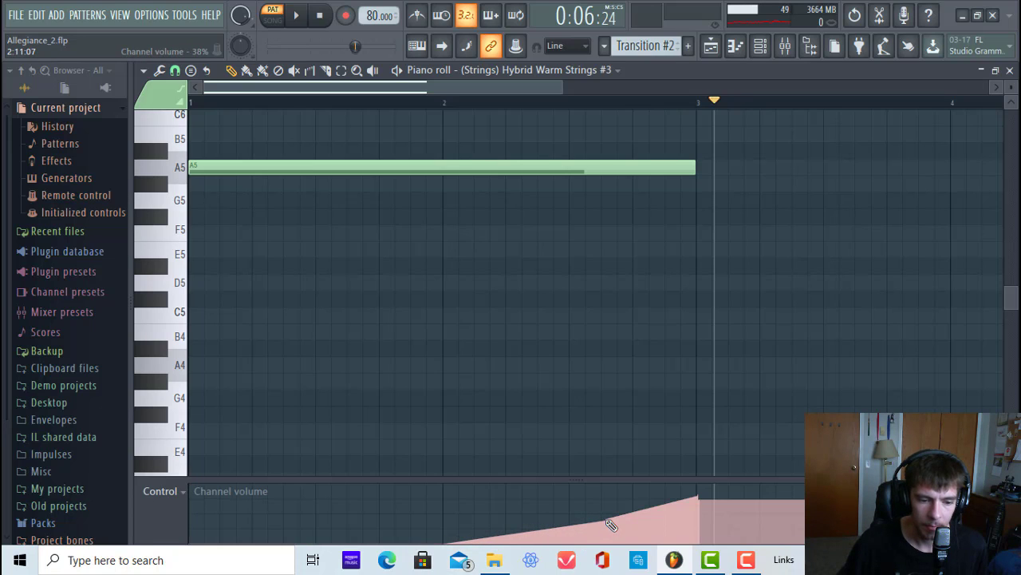
left_click_drag(602, 526, 441, 559)
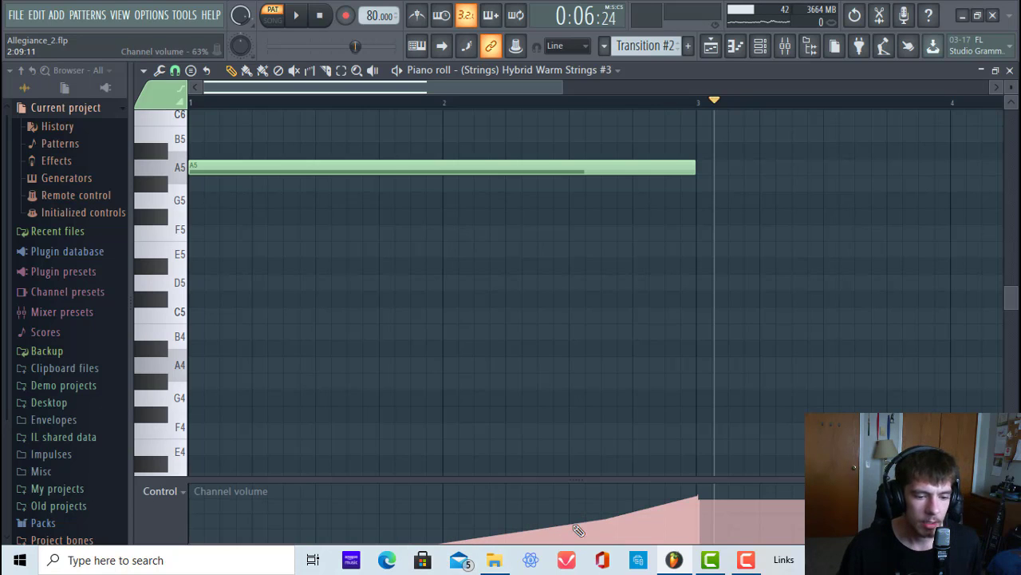
left_click(437, 103)
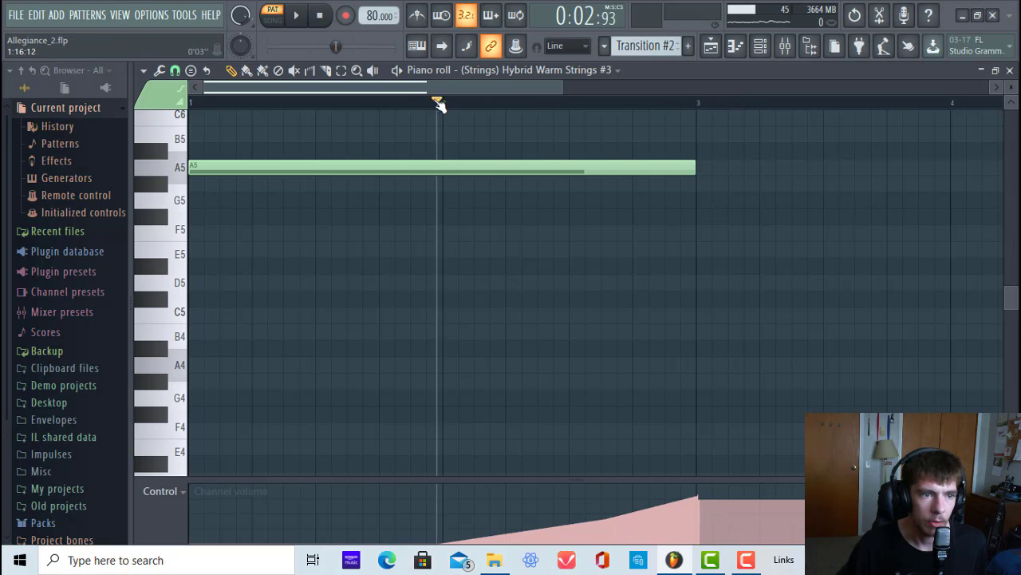
left_click(308, 19)
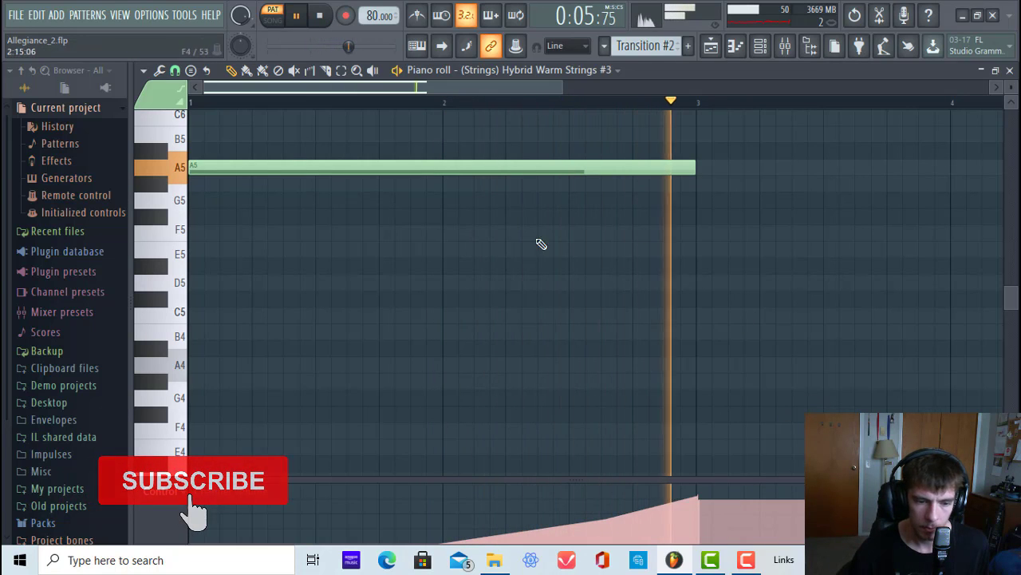
key("space")
Redraw bar 2's channel volume to climb very gently for about two thirds of the bar before rising steeply, and play it back.
scroll(599, 112, "up", 3)
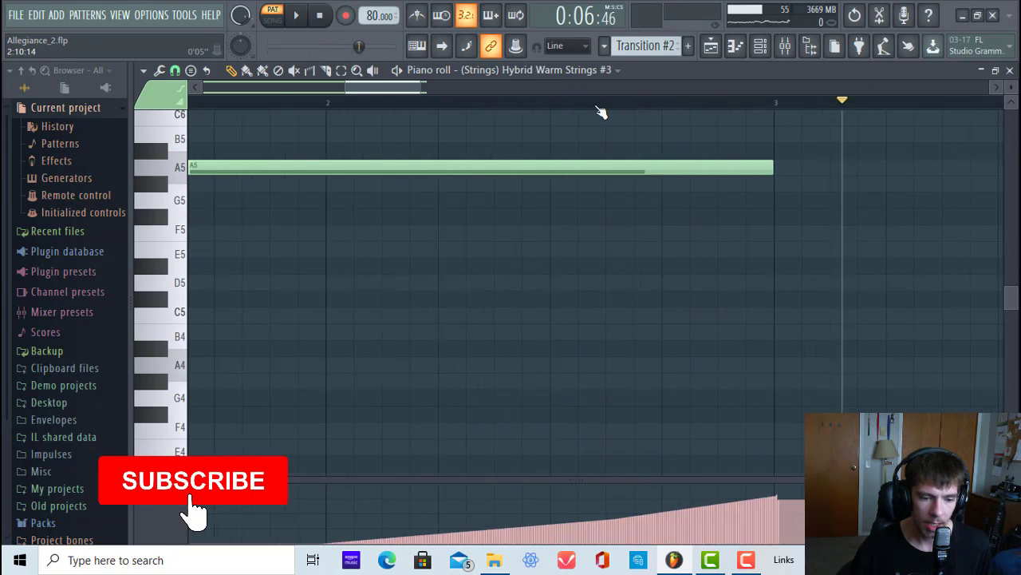
scroll(599, 111, "down", 1)
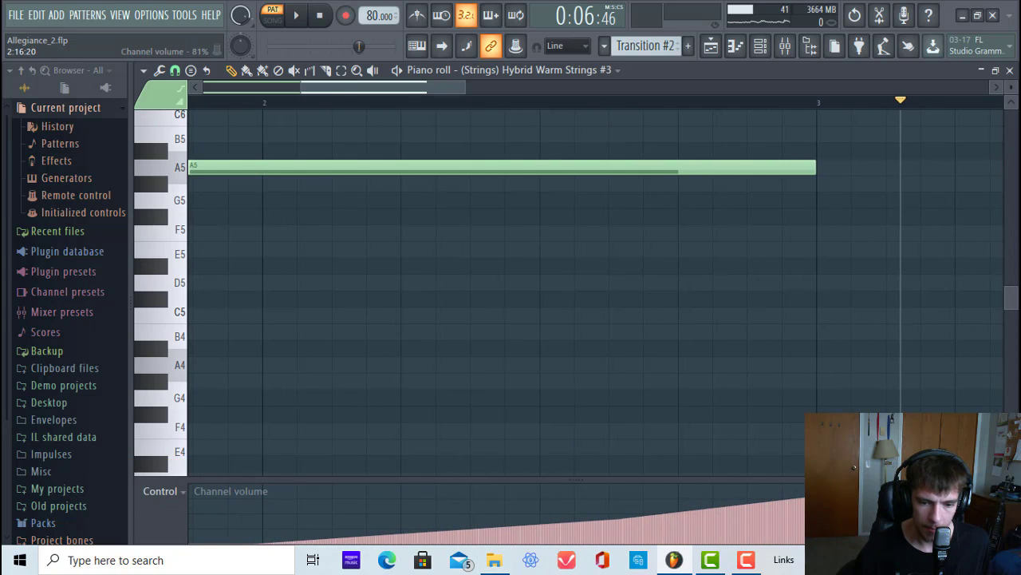
mouse_move(802, 501)
left_mouse_down()
mouse_move(677, 537)
mouse_move(613, 534)
mouse_move(236, 572)
left_mouse_up()
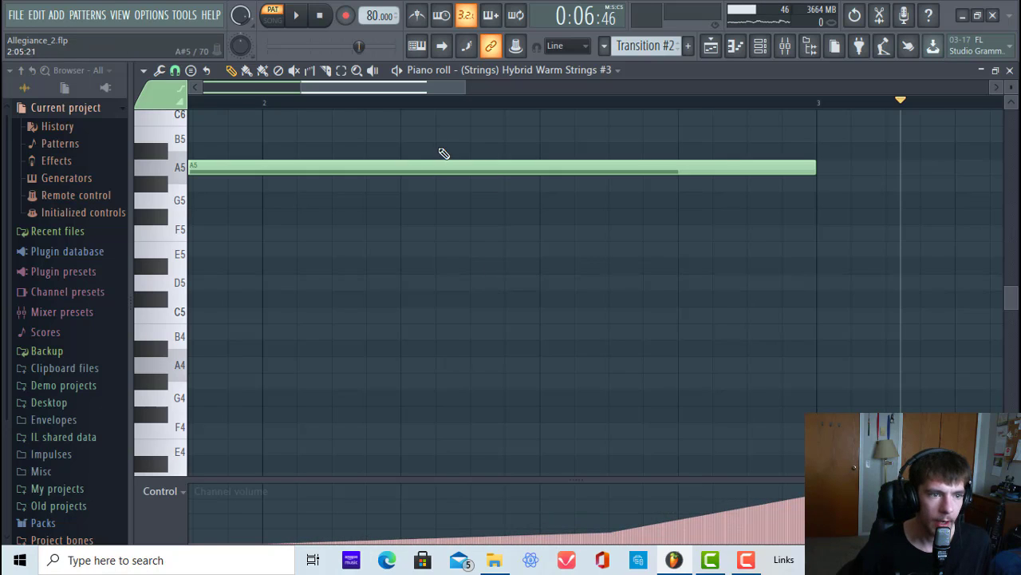
left_click(375, 103)
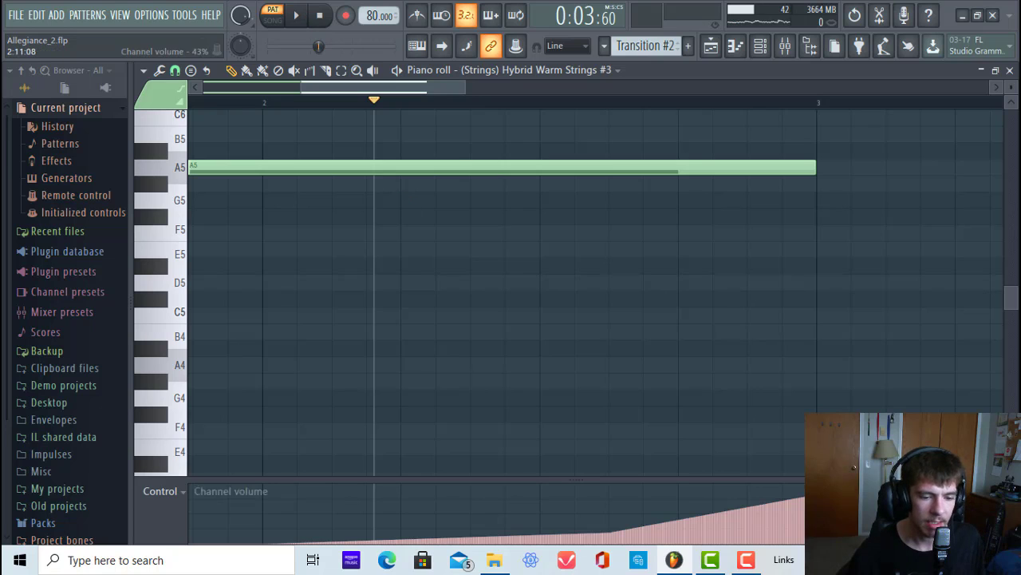
left_click(303, 16)
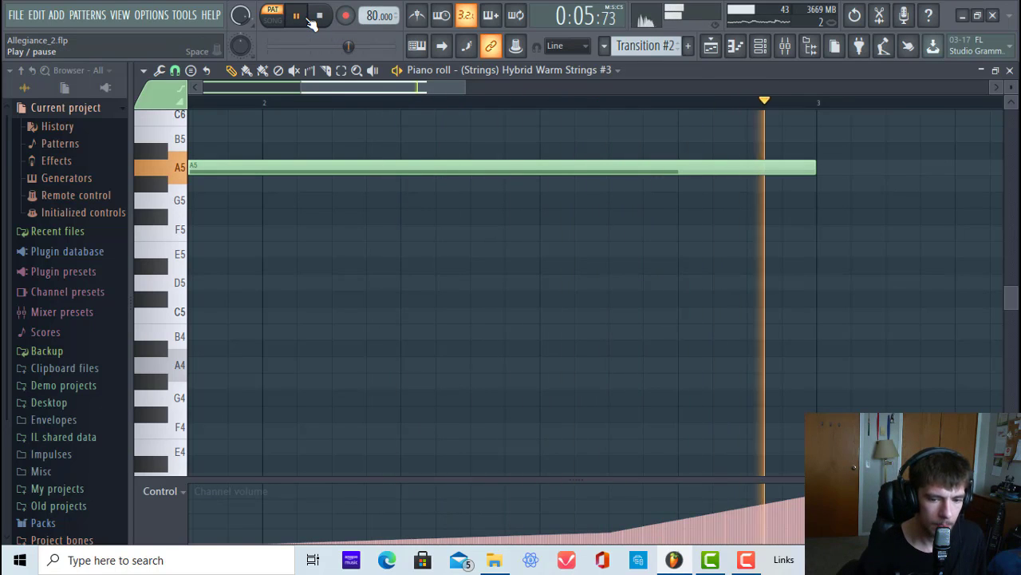
left_click(310, 19)
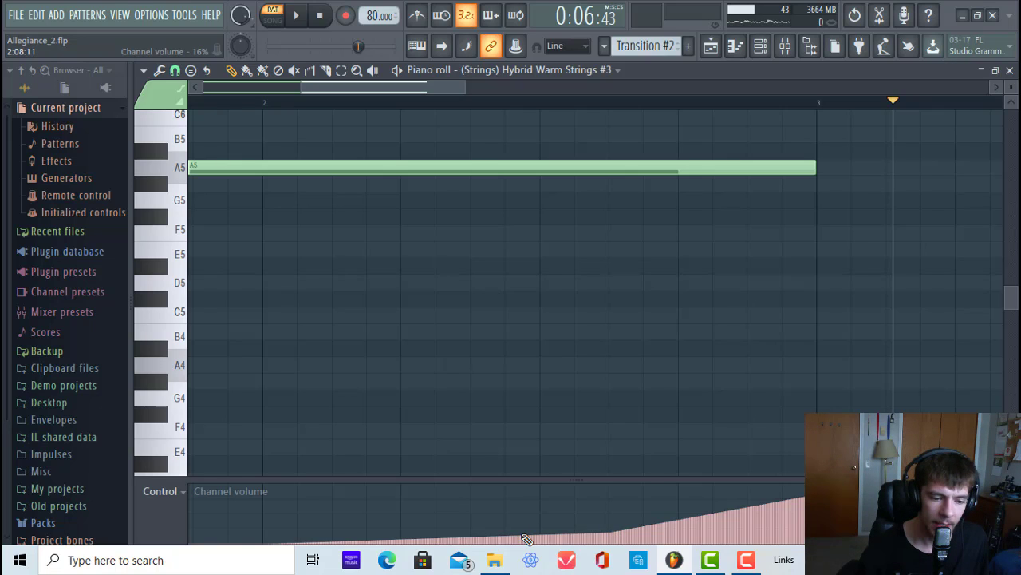
Smooth the channel volume curve with softer bends near the middle and three quarters of bar 2, and listen to the result.
left_click_drag(564, 536, 622, 528)
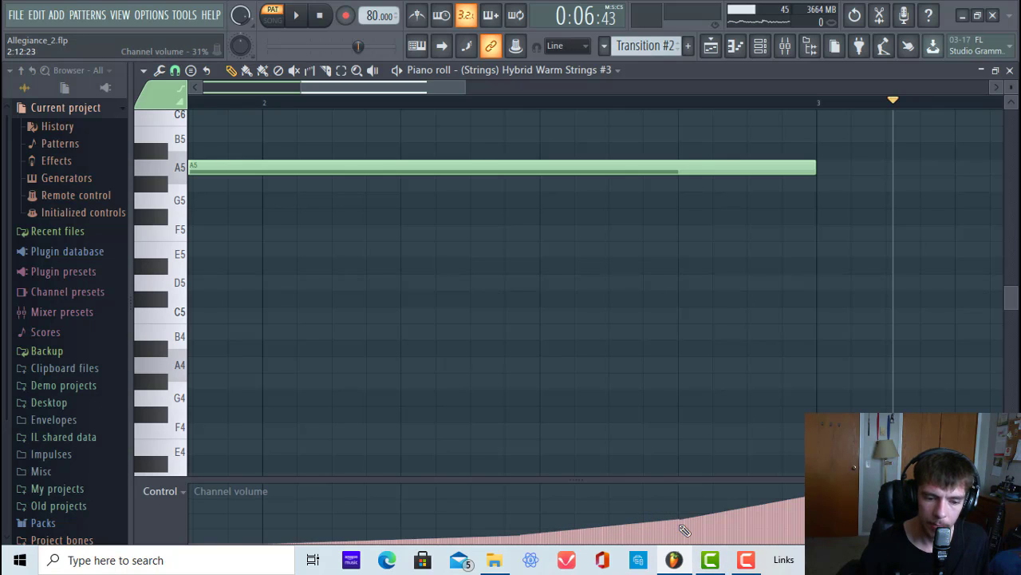
left_click_drag(673, 526, 508, 537)
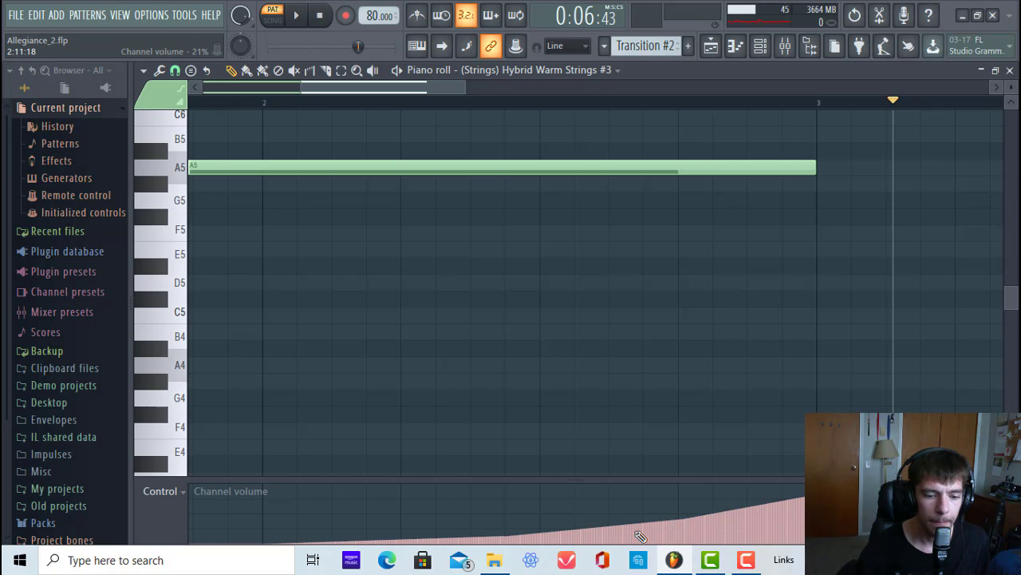
left_click(438, 102)
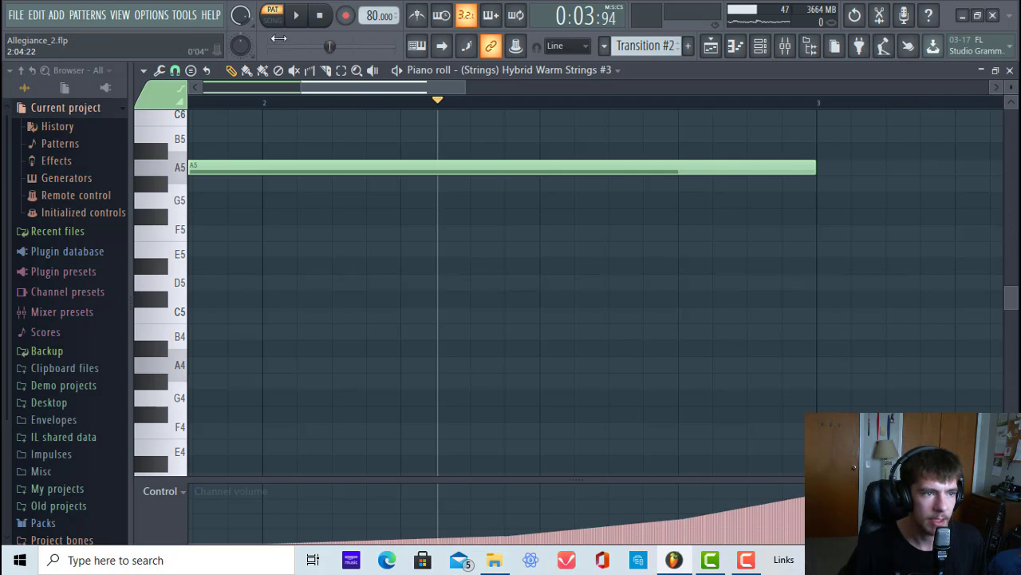
left_click(296, 16)
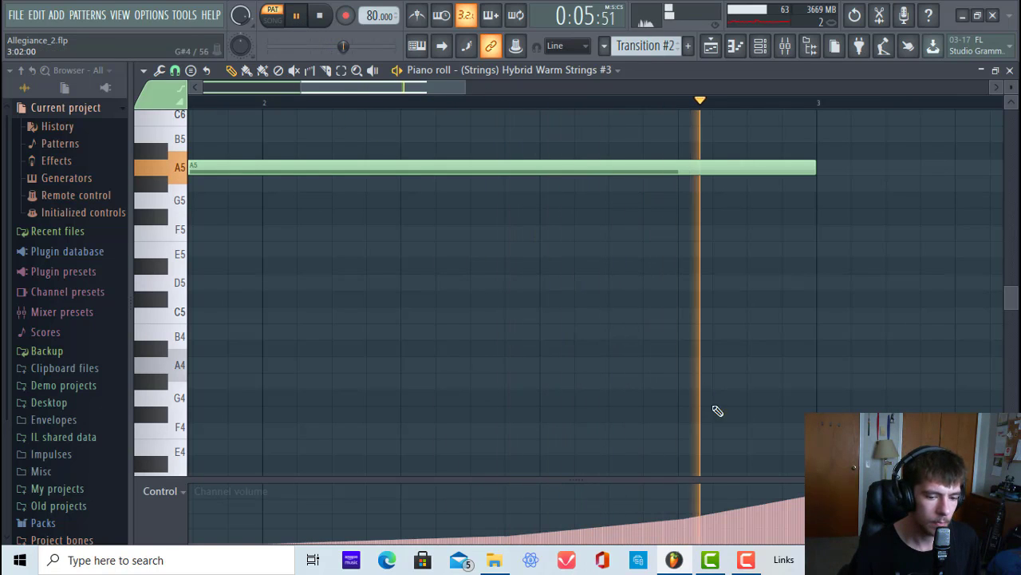
key("space")
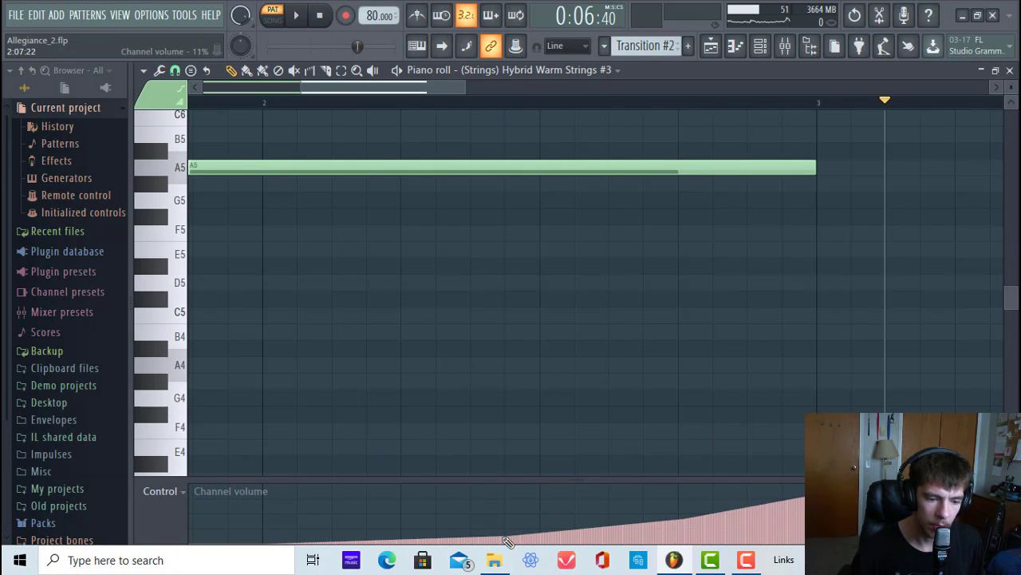
Refine the channel volume rise from the middle of bar 2 onward and play the transition from just before bar 2.
scroll(520, 107, "up", 4)
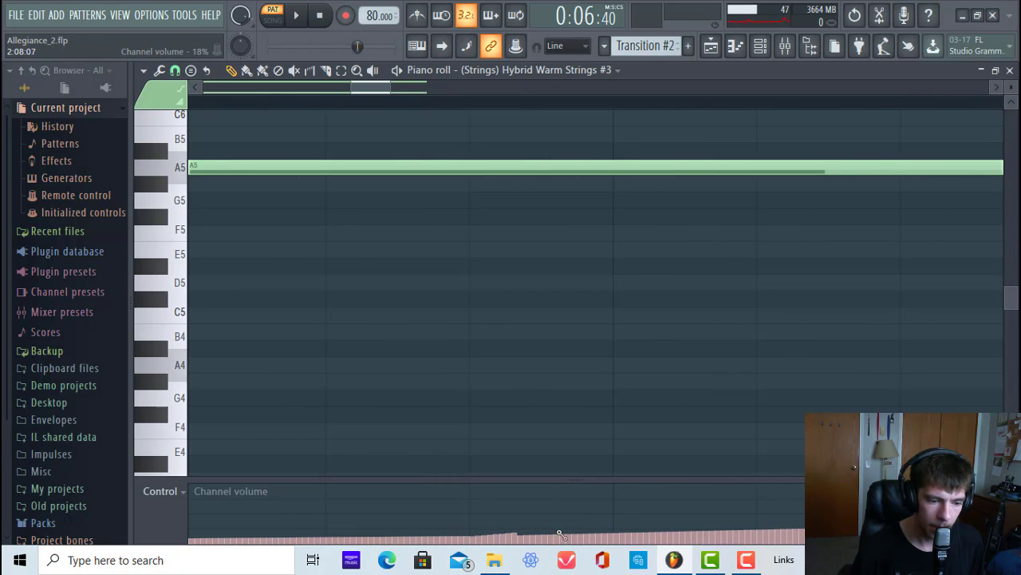
mouse_move(559, 533)
left_mouse_down()
mouse_move(790, 498)
mouse_move(802, 507)
left_mouse_up()
scroll(678, 108, "down", 1)
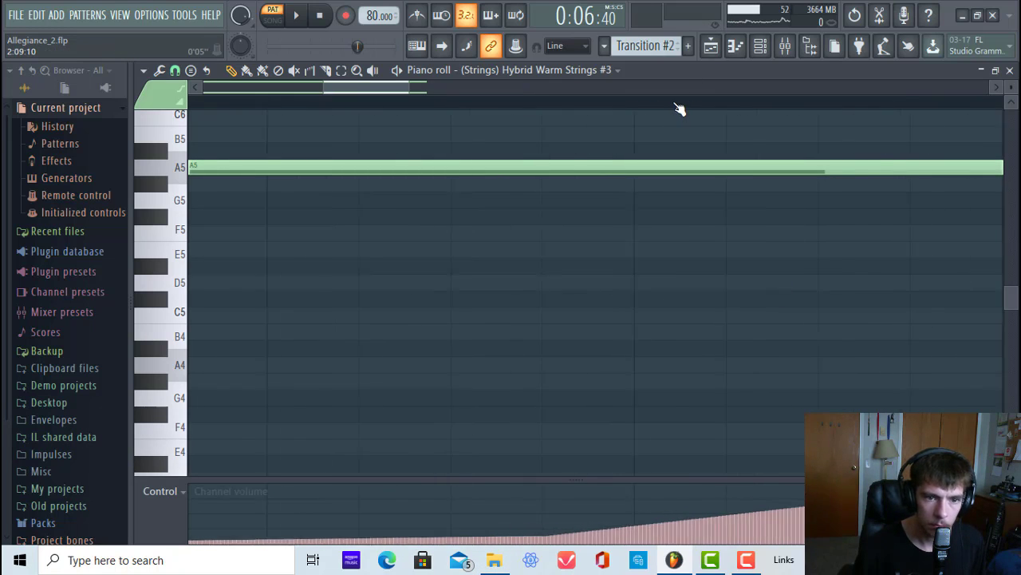
scroll(678, 109, "down", 2)
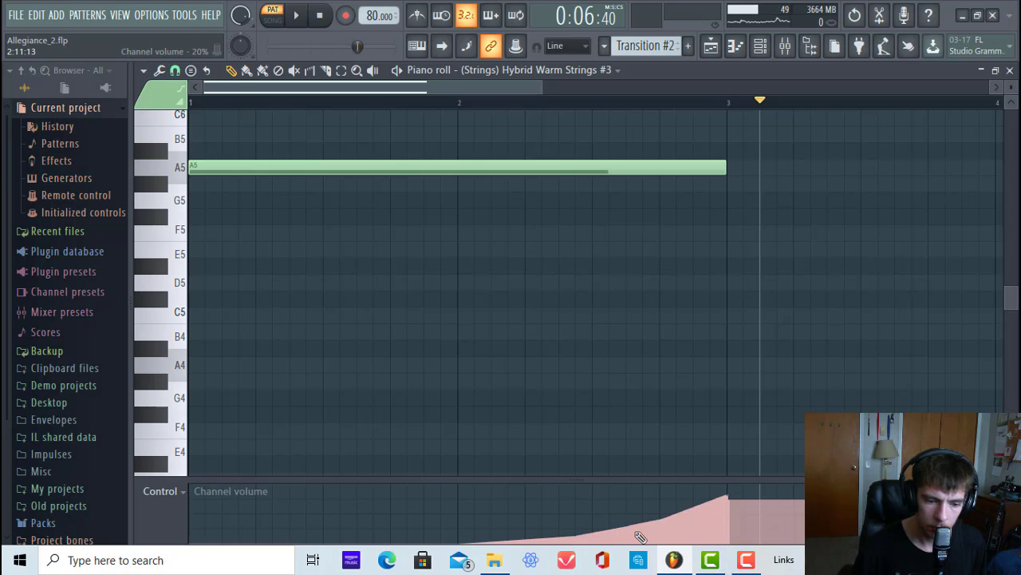
scroll(387, 231, "up", 2)
left_click(289, 104)
key("space")
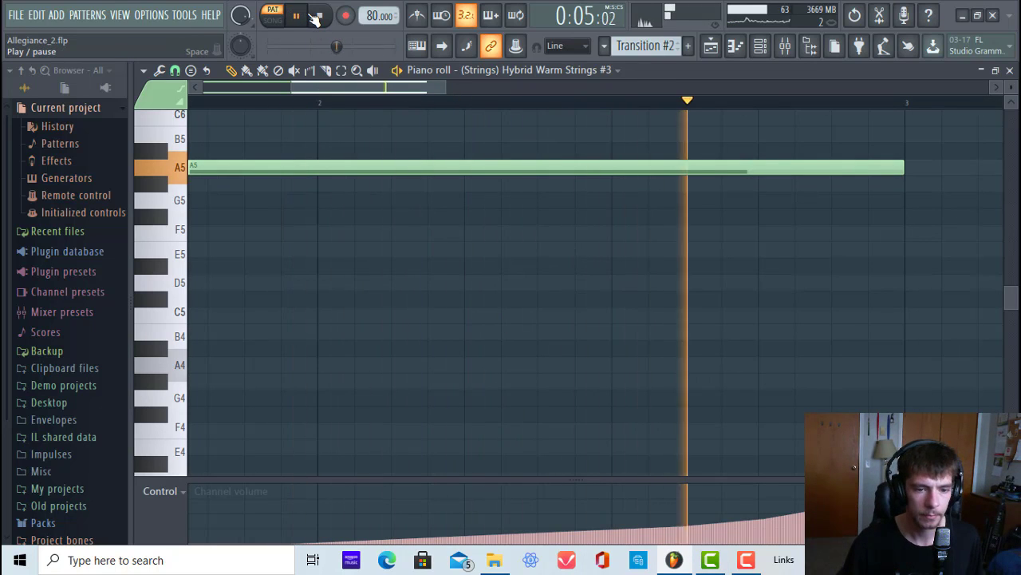
left_click(317, 16)
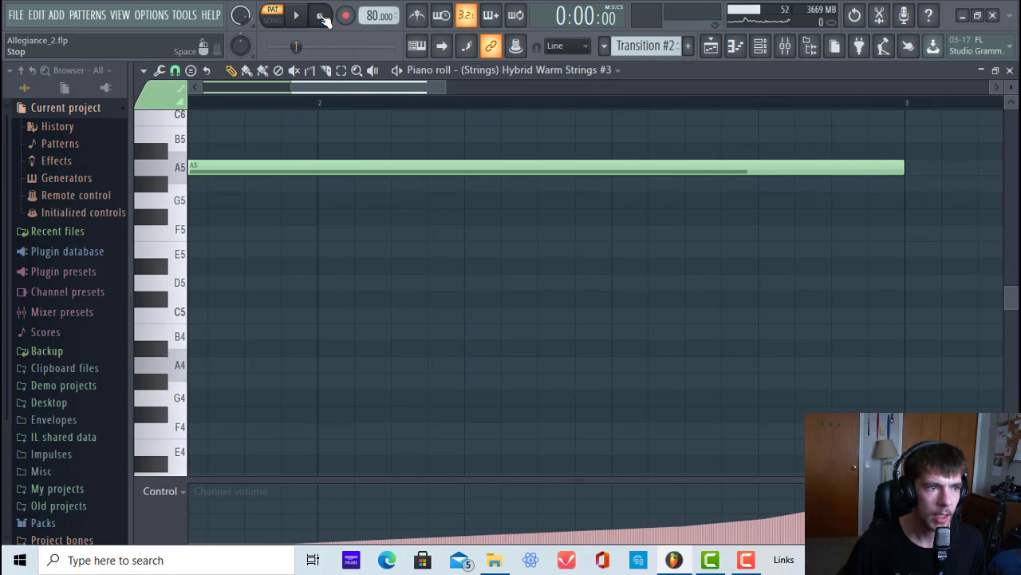
Review the held A5 and E6 notes with the full volume curve, and look through the piano roll's channel list without switching channels.
scroll(556, 297, "down", 3)
scroll(538, 280, "up", 8)
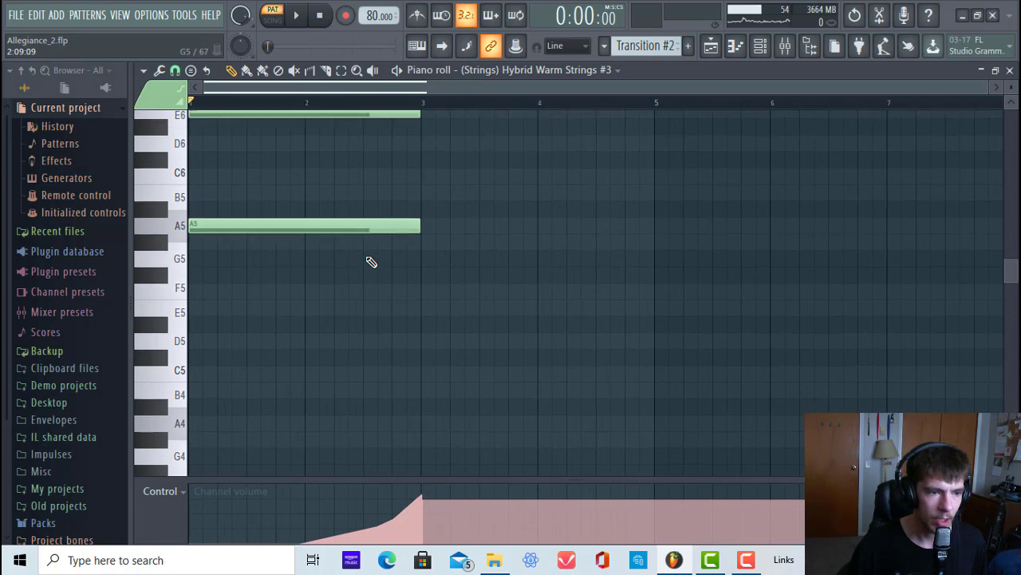
scroll(594, 200, "down", 4)
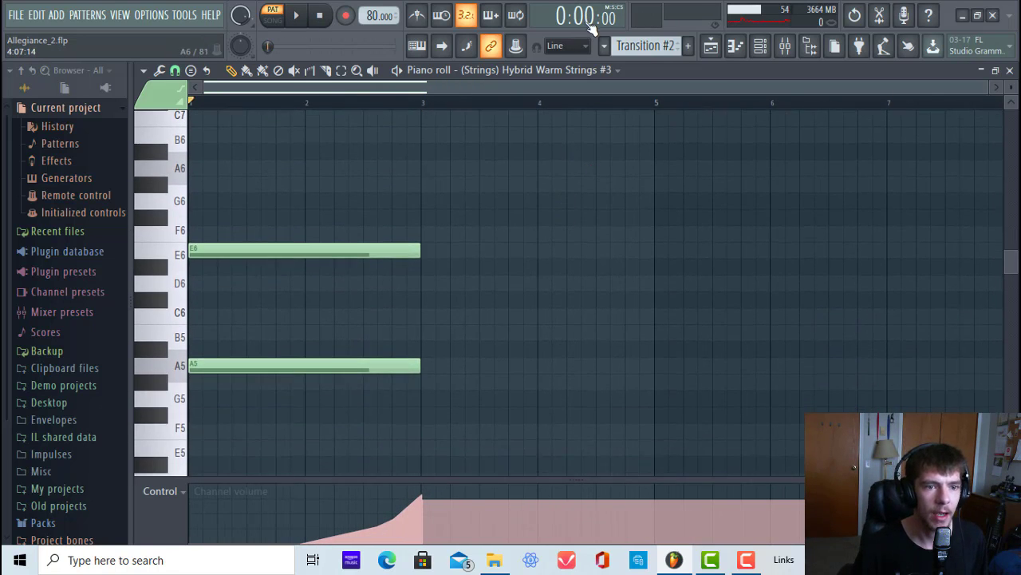
left_click(617, 70)
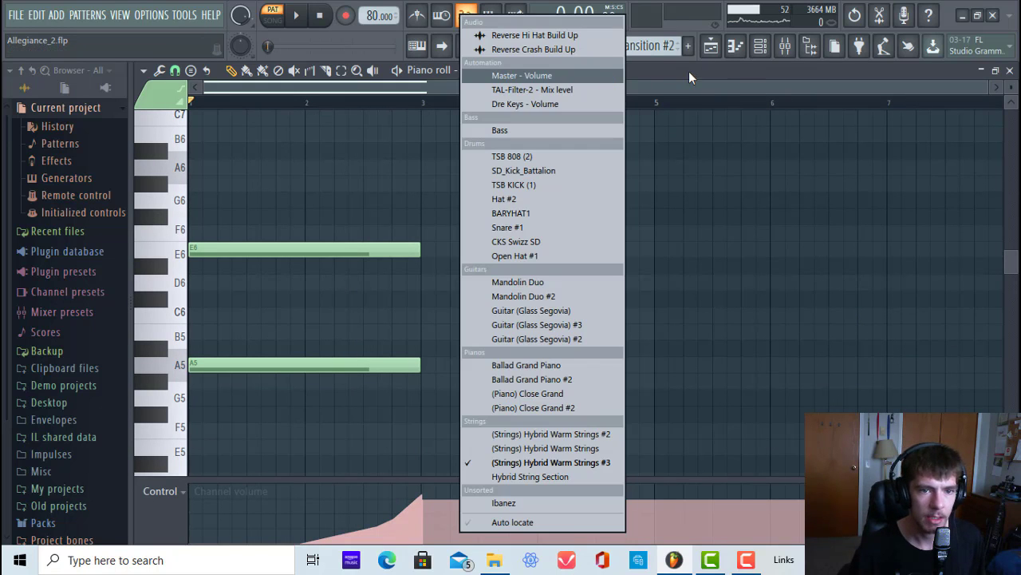
left_click(686, 71)
left_click(614, 70)
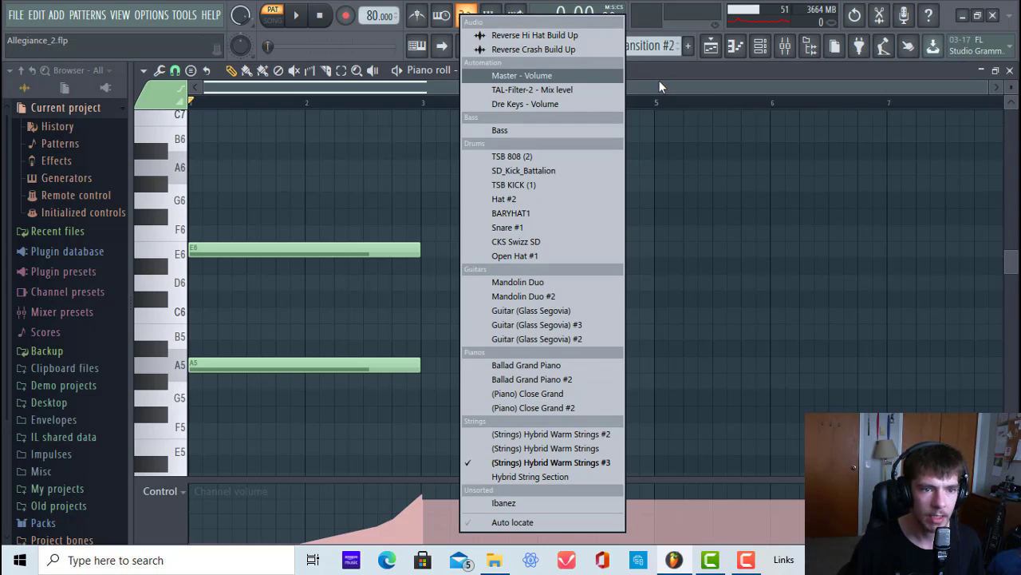
left_click(663, 79)
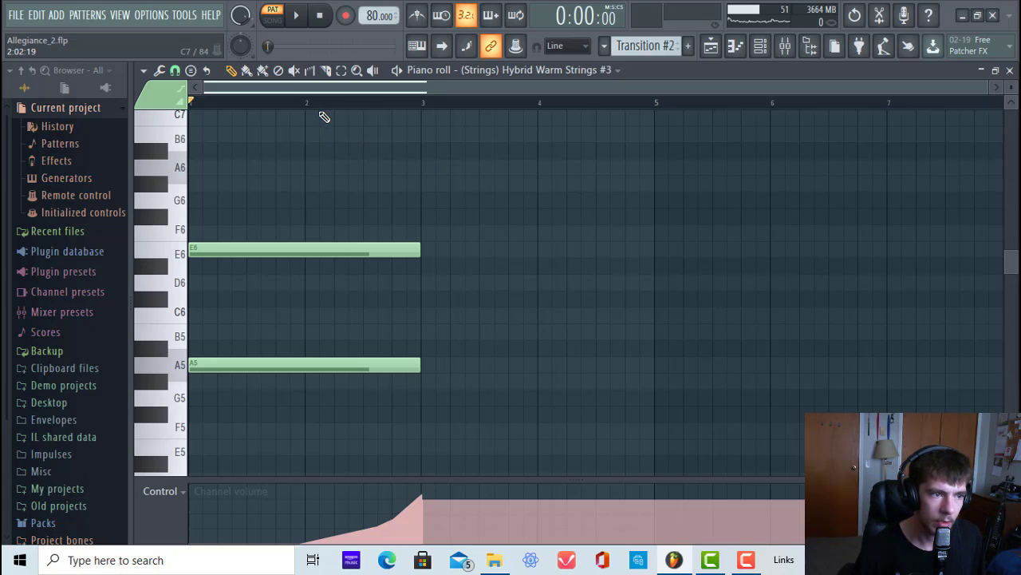
scroll(511, 249, "down", 2)
scroll(511, 249, "up", 4)
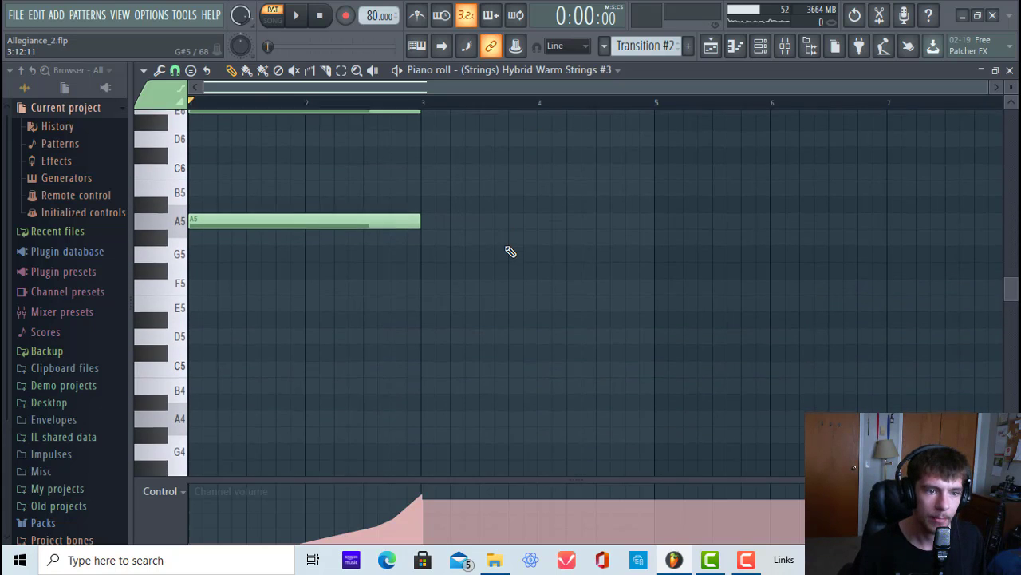
Transpose the held A5 and E6 string notes down one octave to A4 and E5, and play the pattern.
scroll(510, 251, "down", 2)
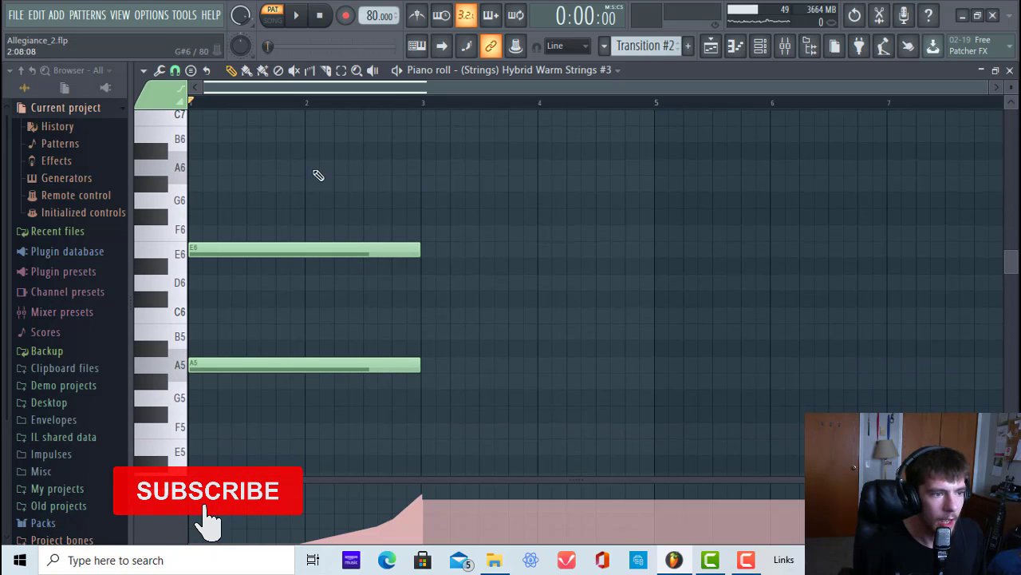
key("ctrl+z")
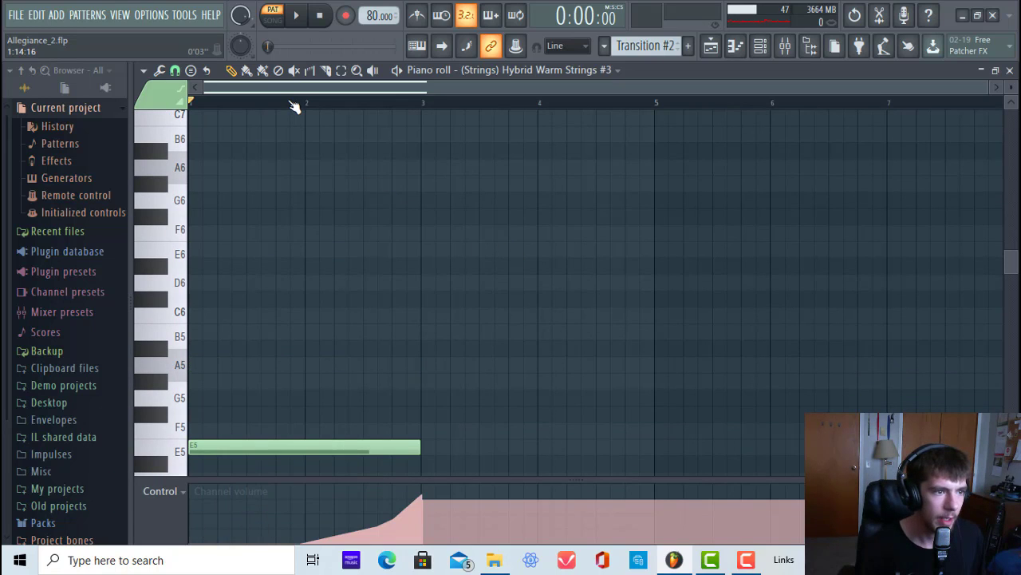
key("space")
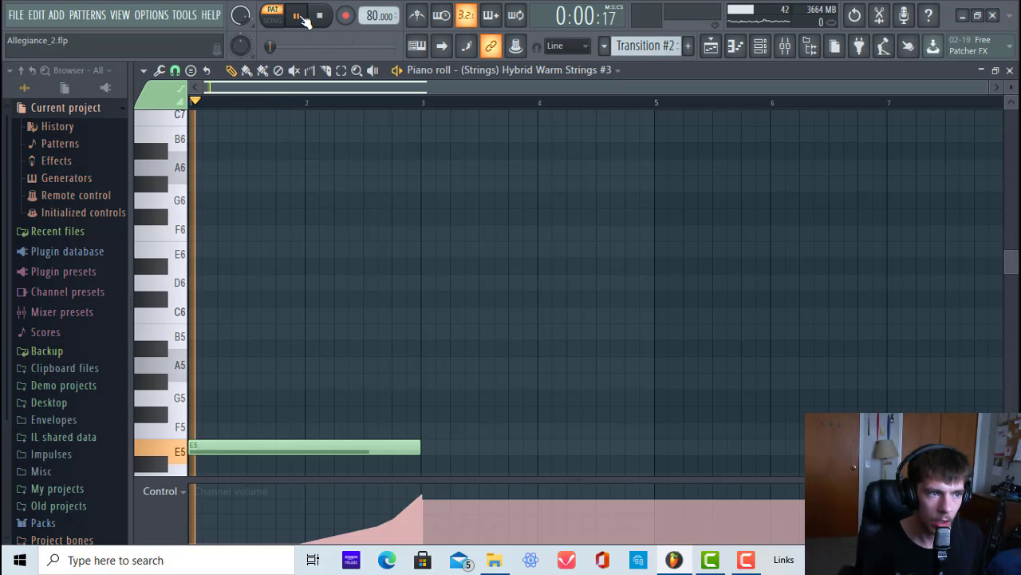
scroll(453, 169, "down", 6)
scroll(455, 169, "down", 2)
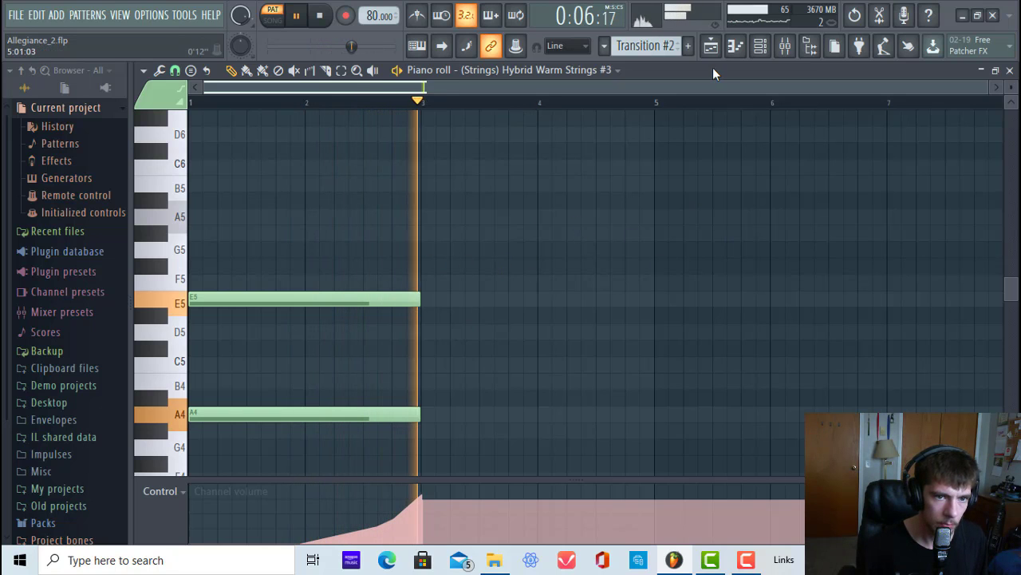
Check the playlist arrangement around the Hook marker at bar 21, and stop the pattern's playback.
left_click(710, 47)
scroll(612, 194, "up", 5)
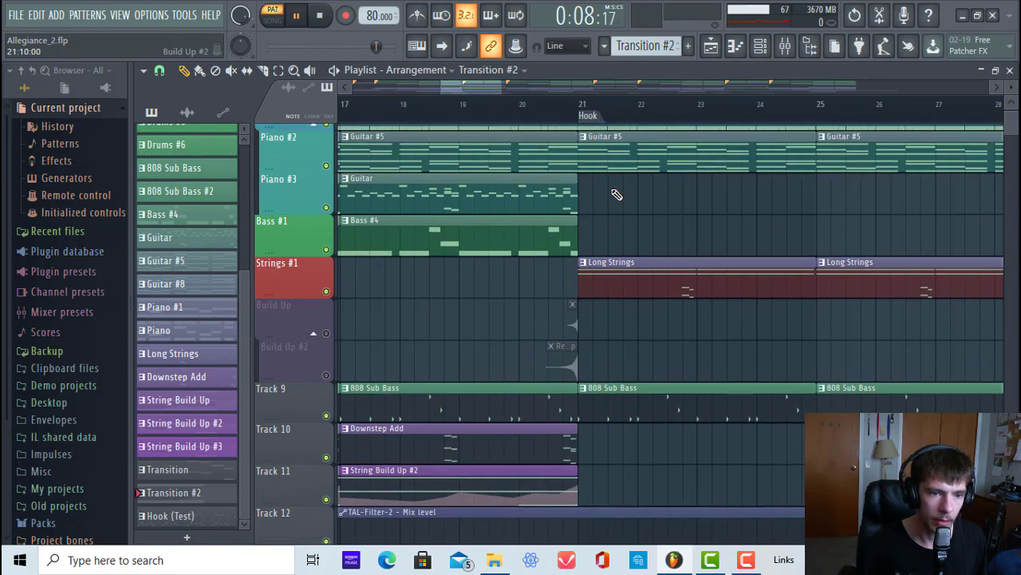
scroll(571, 226, "up", 1)
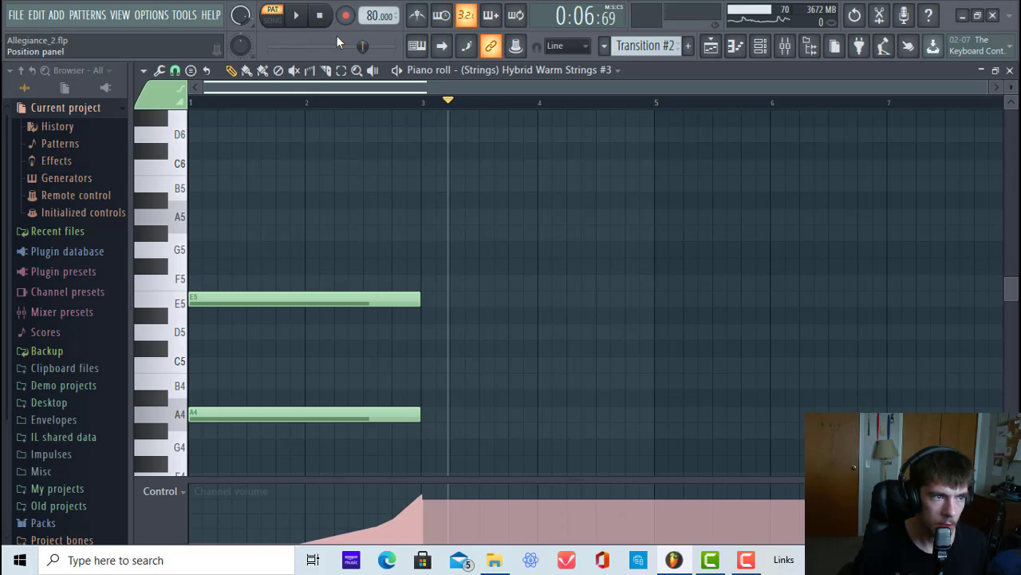
key("space")
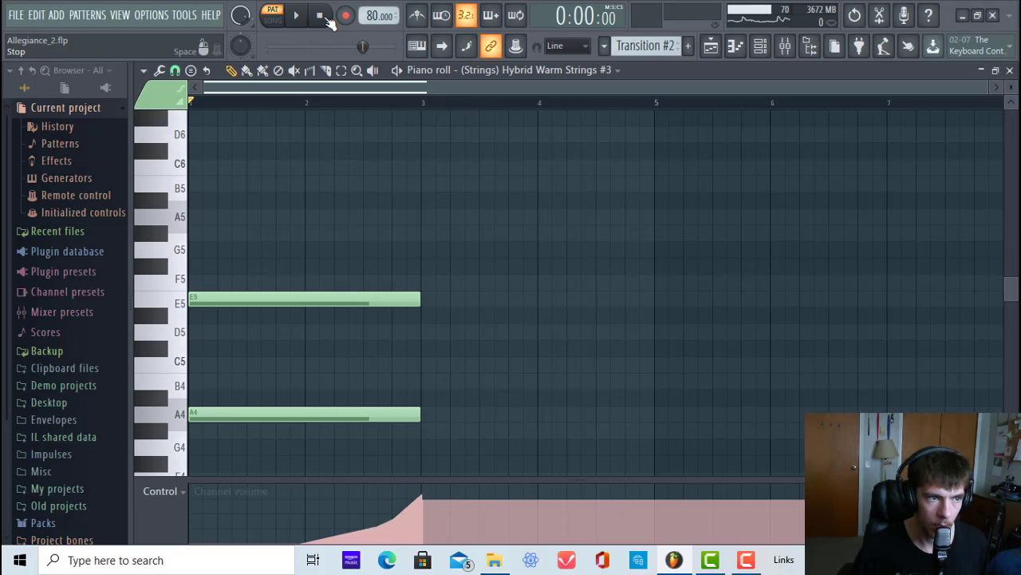
Review the Transition #2 clips on Track 15 of the playlist, focusing on the build-up into the Hook at bar 21.
left_click(711, 46)
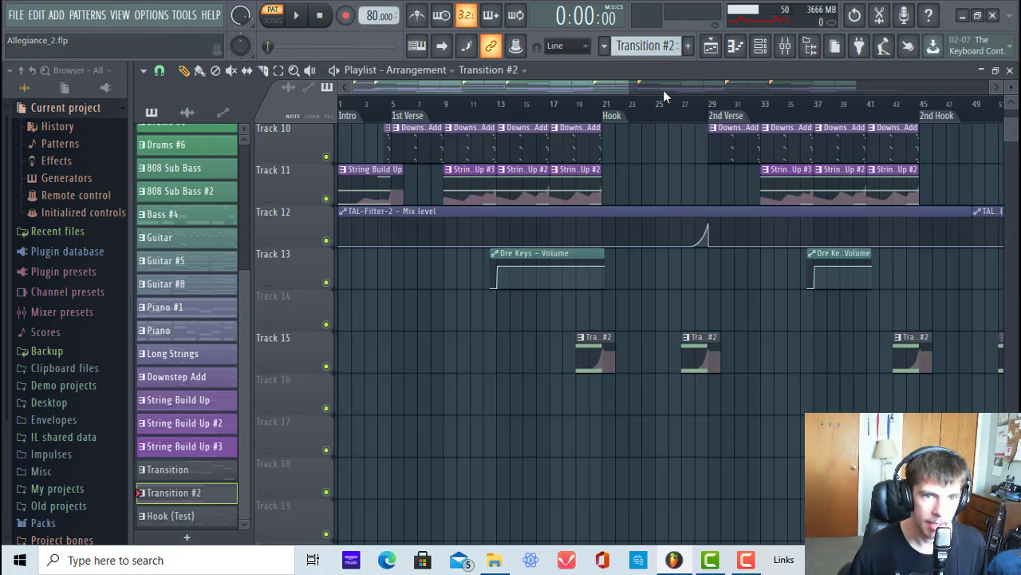
left_click_drag(612, 107, 535, 308)
scroll(520, 326, "up", 2)
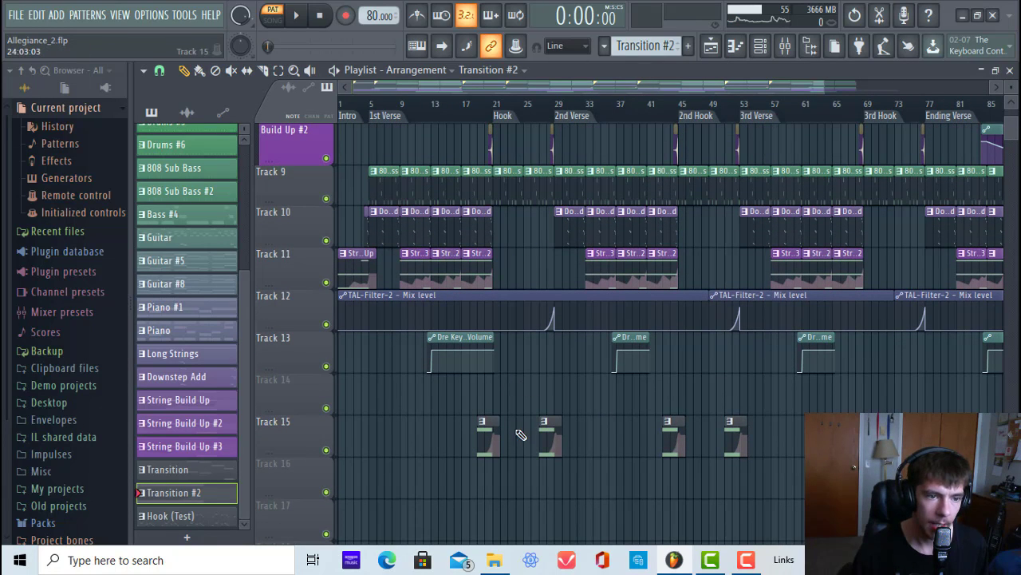
left_click_drag(490, 105, 527, 504)
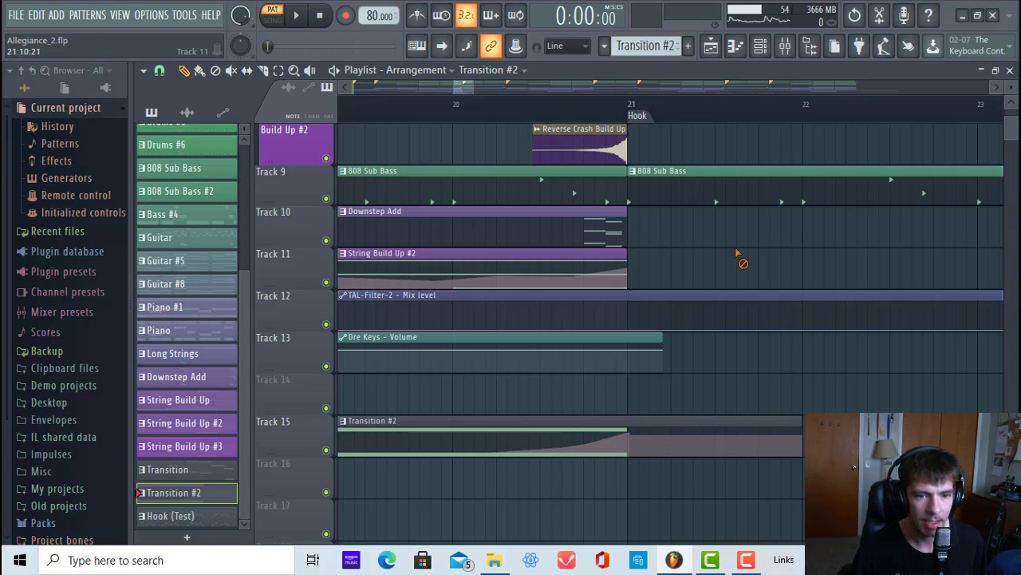
scroll(693, 280, "up", 2)
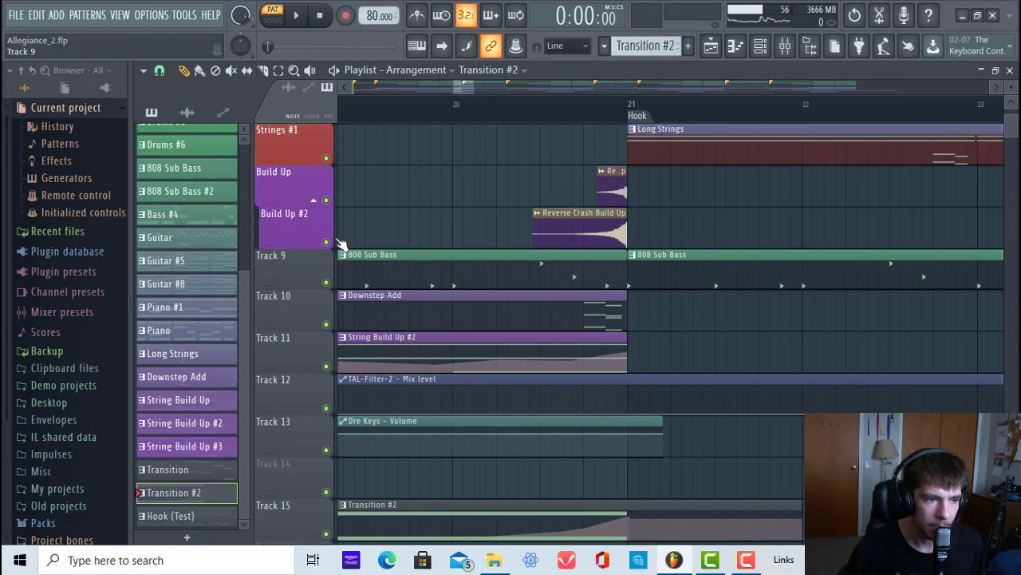
Solo the Build Up track, toggle Build Up #2 alongside it, and restore all playlist tracks.
left_click_drag(328, 247, 333, 200)
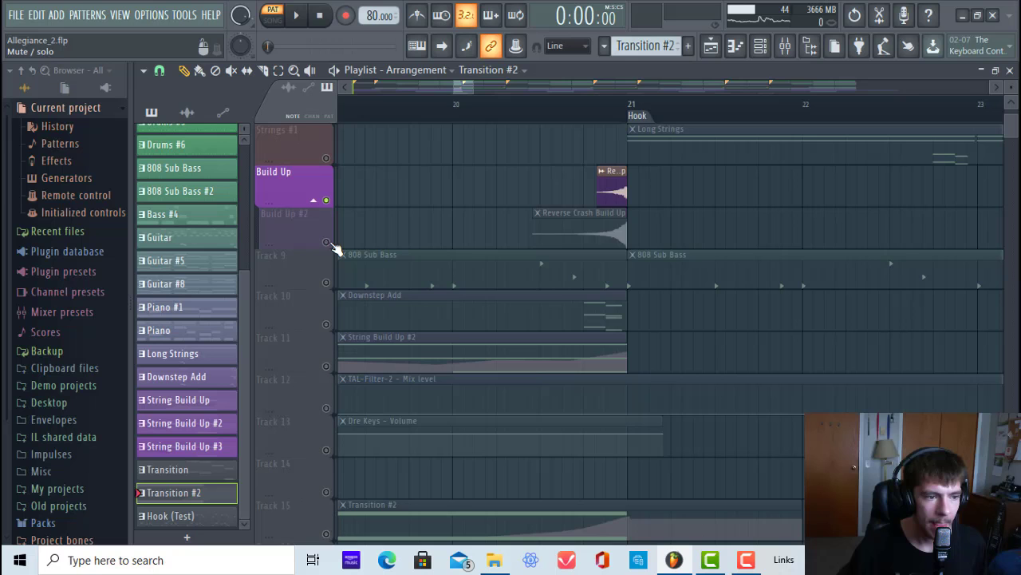
left_click_drag(333, 239, 335, 246)
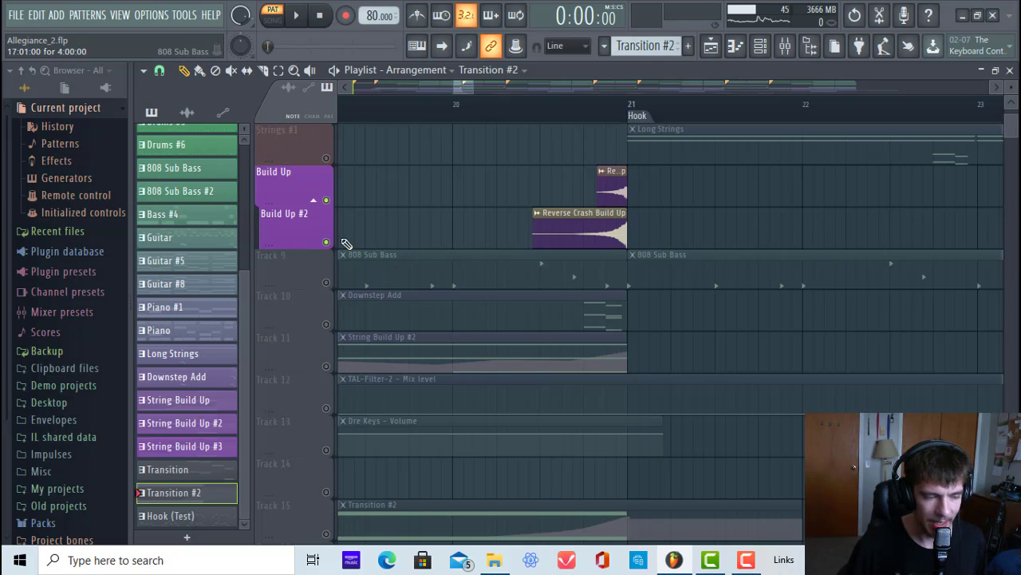
left_click(326, 199)
left_click(326, 199)
left_click(325, 241)
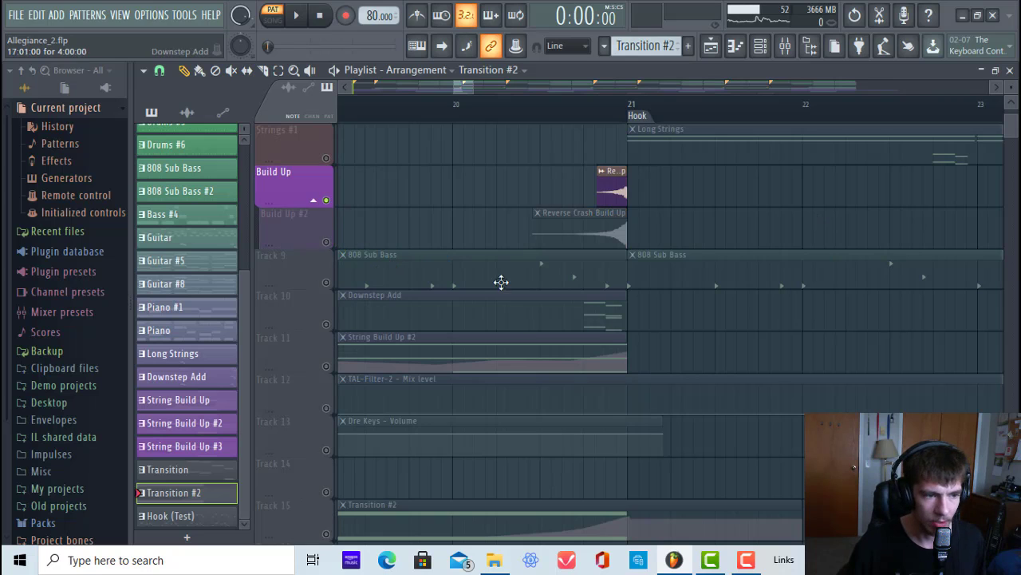
left_click(326, 199, "ctrl")
Select the Downstep Add pattern and show its (Piano) Close Grand notes in the piano roll.
scroll(422, 285, "up", 1)
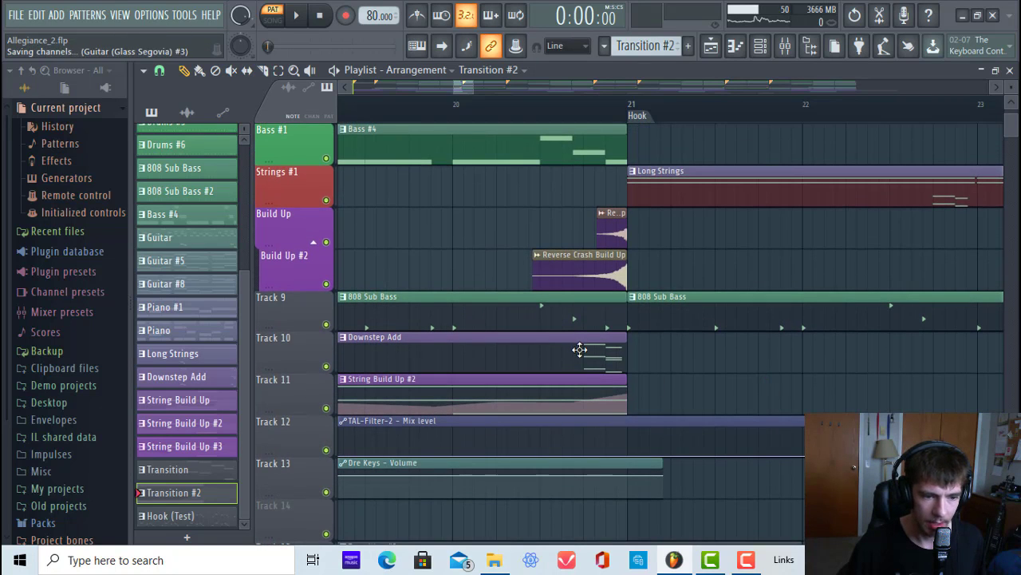
left_click(580, 350)
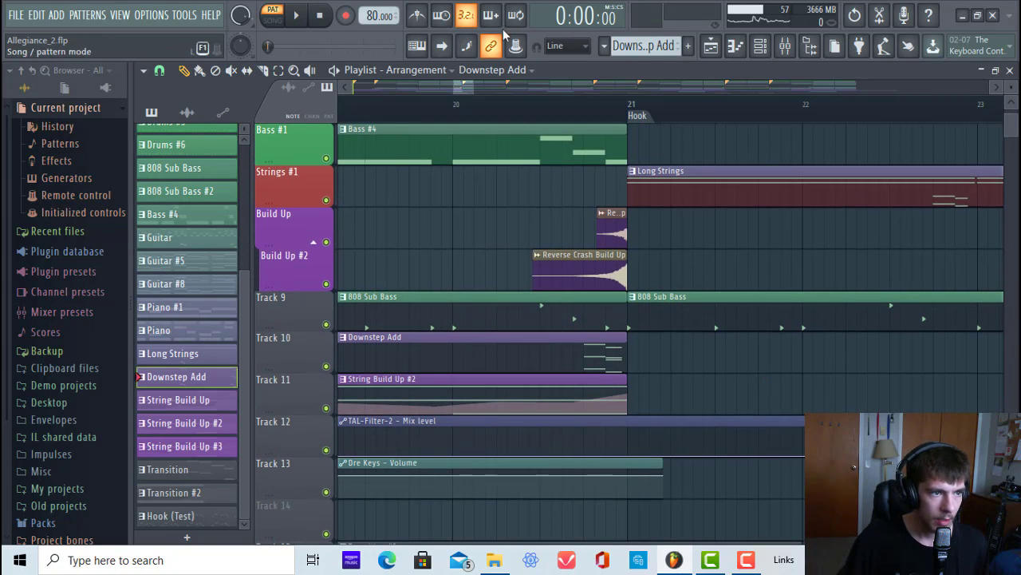
left_click(735, 45)
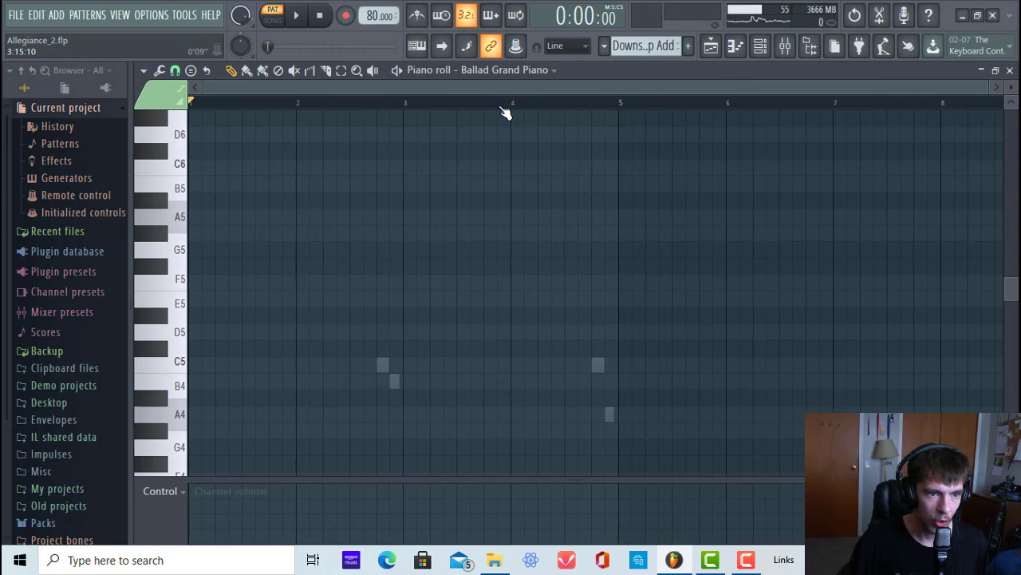
left_click(545, 69)
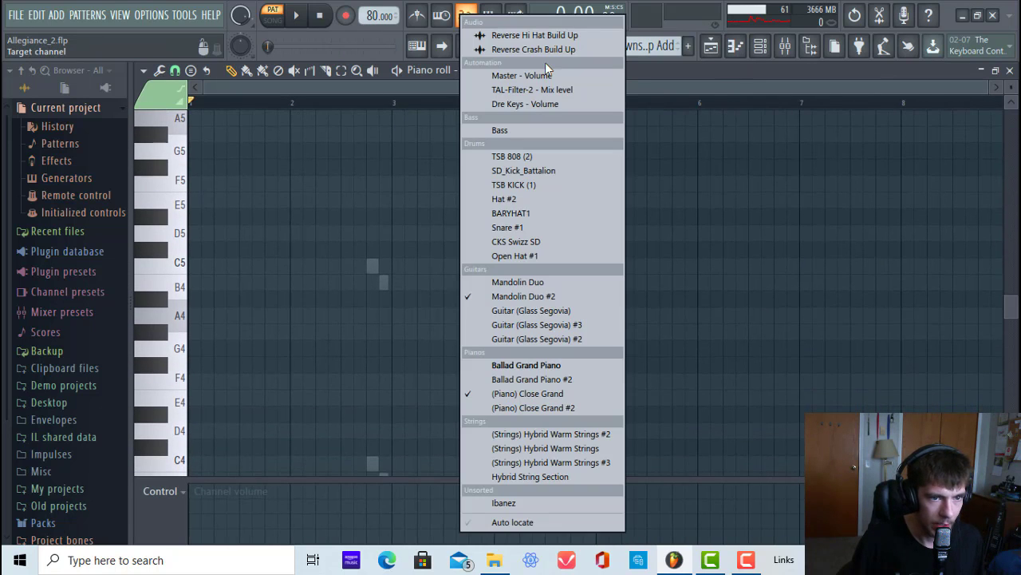
left_click(572, 392)
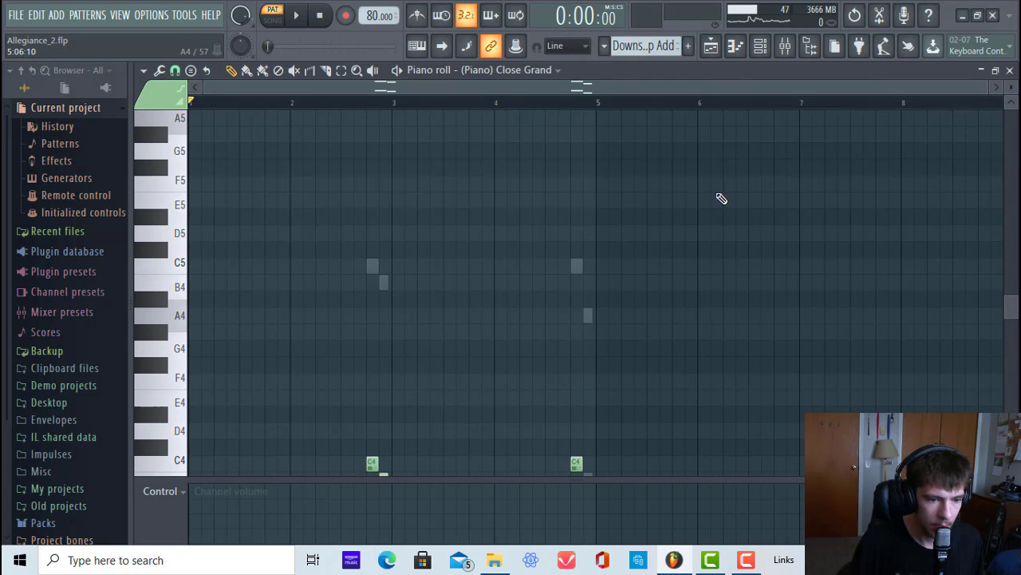
scroll(721, 198, "down", 5)
left_click(559, 69)
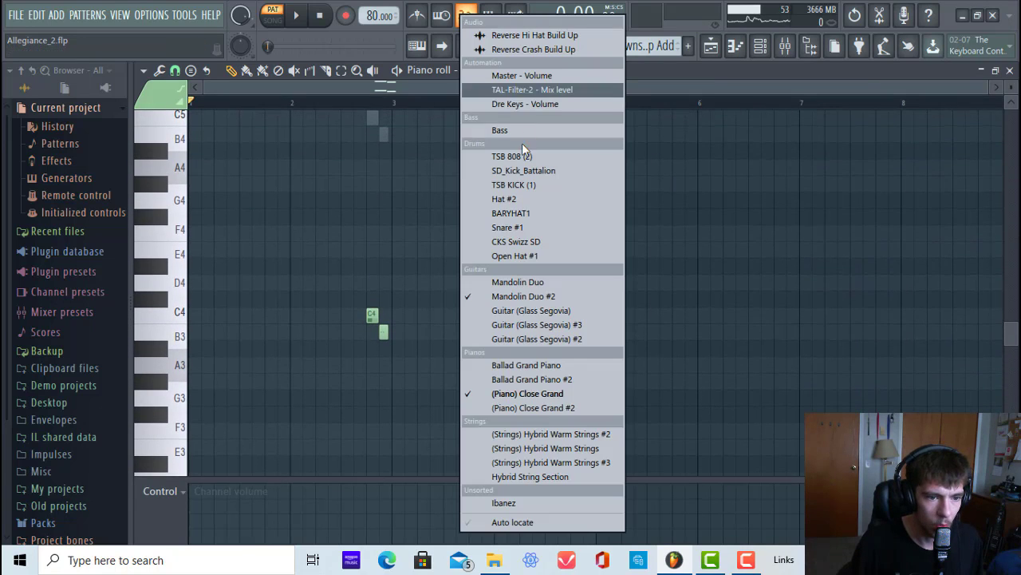
left_click(588, 400)
scroll(715, 269, "down", 3)
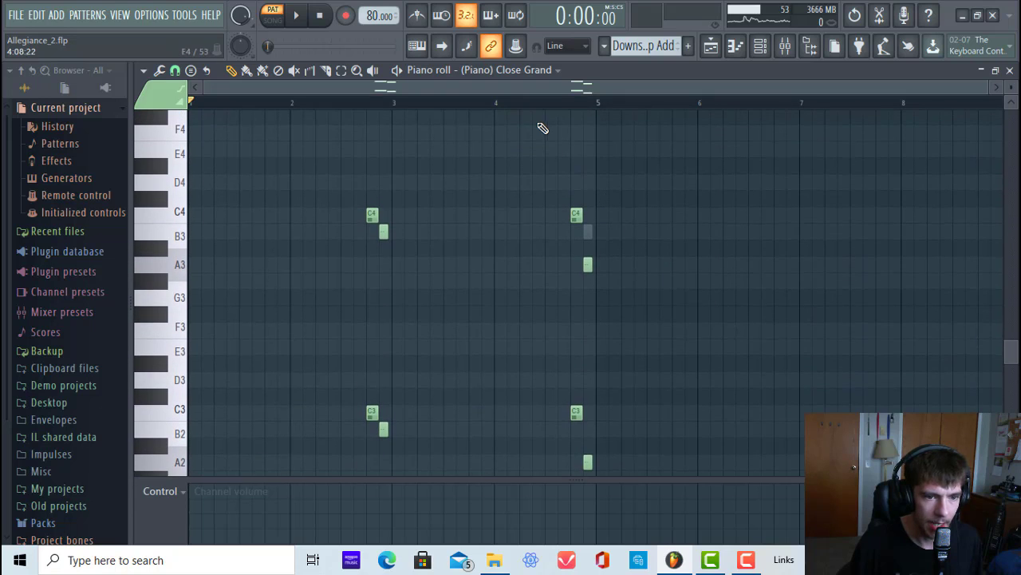
Play the Downstep Add pattern to hear the descending piano notes, starting near the end of bar 2.
left_click(563, 112)
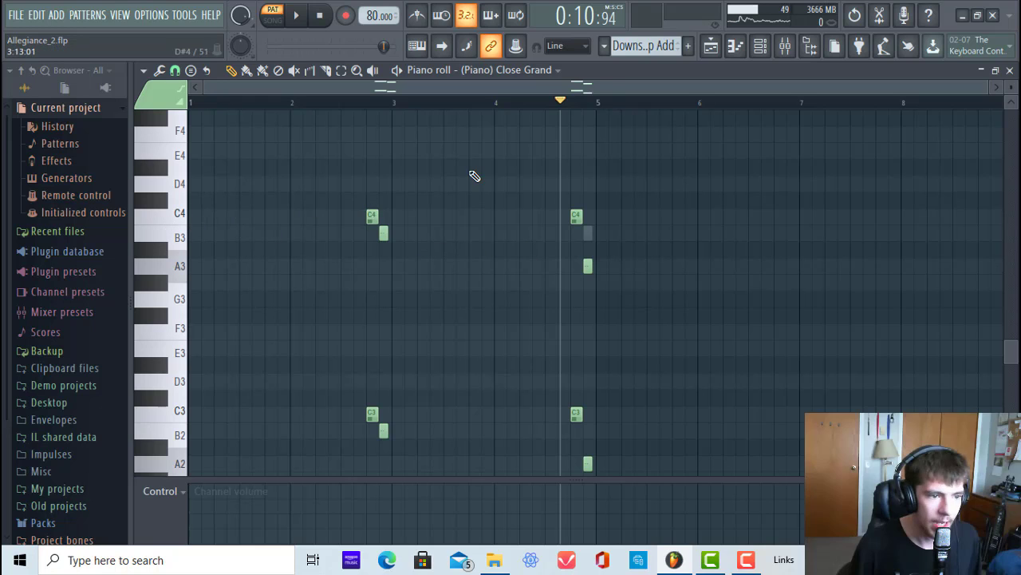
left_click(368, 101)
left_click(320, 16)
left_click(300, 16)
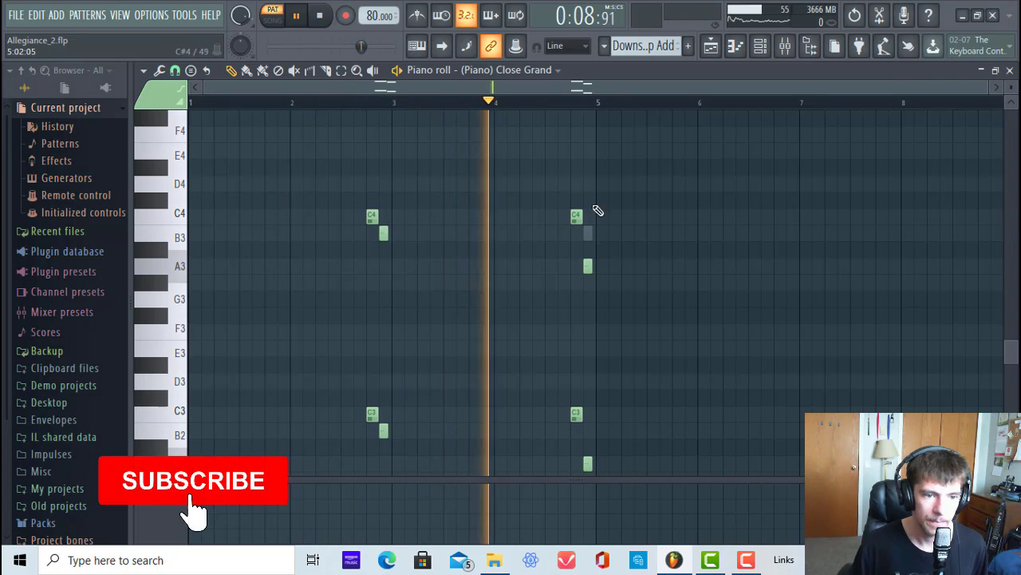
left_click(310, 18)
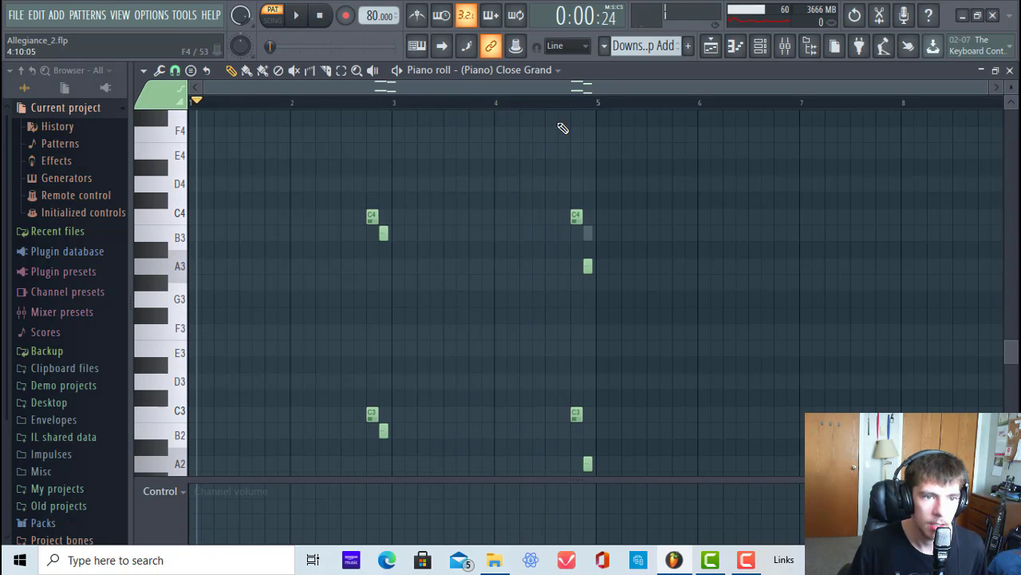
left_click(182, 275)
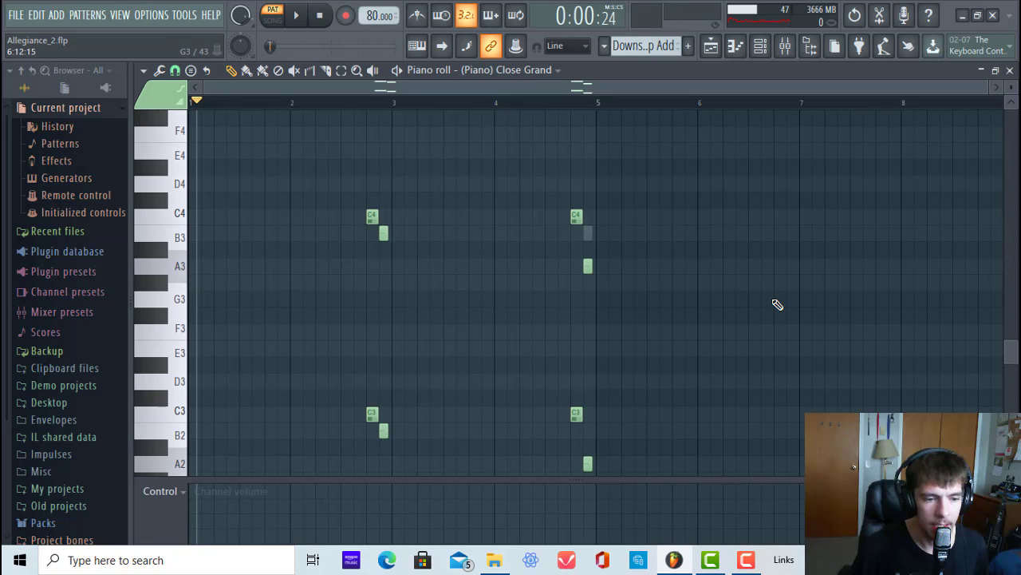
left_click(699, 303)
right_click(814, 297)
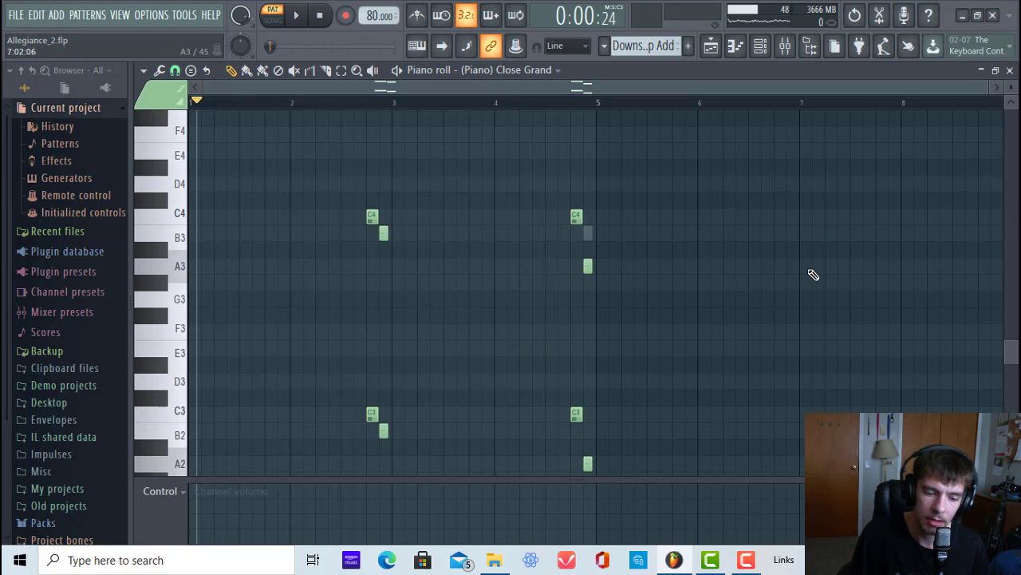
Play the descending C to A piano notes at the end of bar 4, and stop playback.
left_click(562, 101)
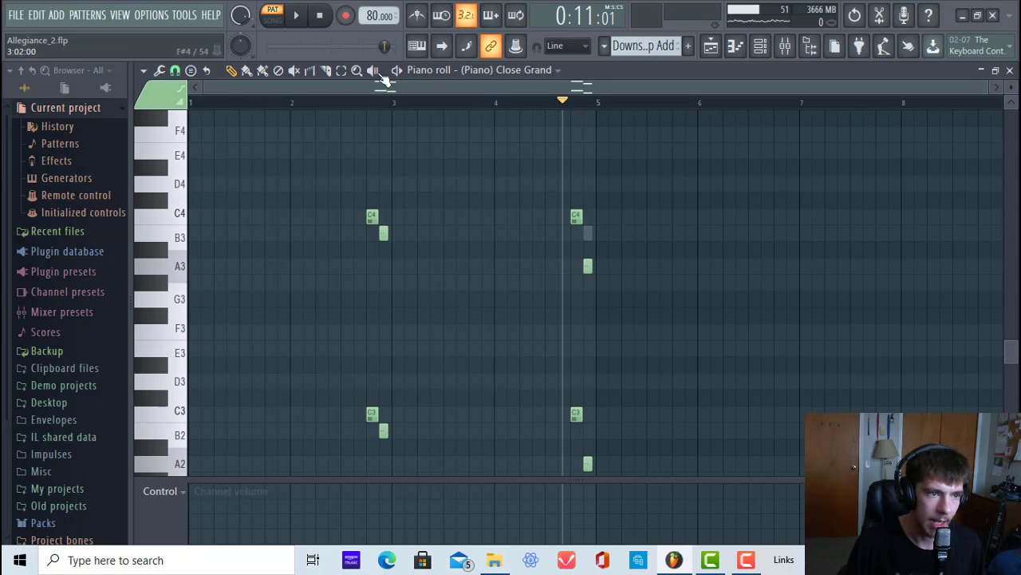
left_click(294, 15)
left_click(565, 102)
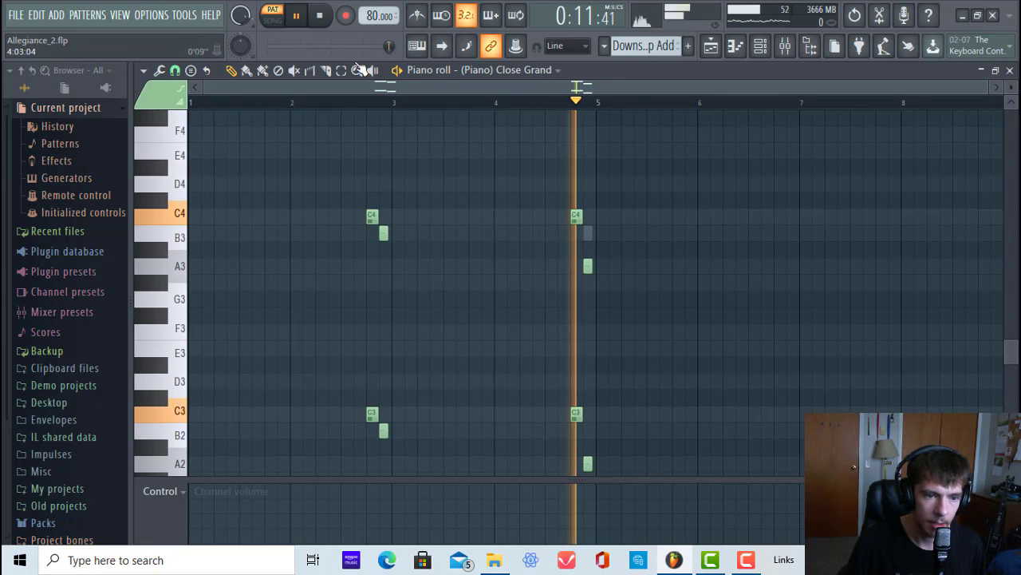
key("space")
Switch to the Mandolin Duo #2 channel and lower its B3 note at the end of bar 4 to A3.
scroll(549, 72, "down", 1)
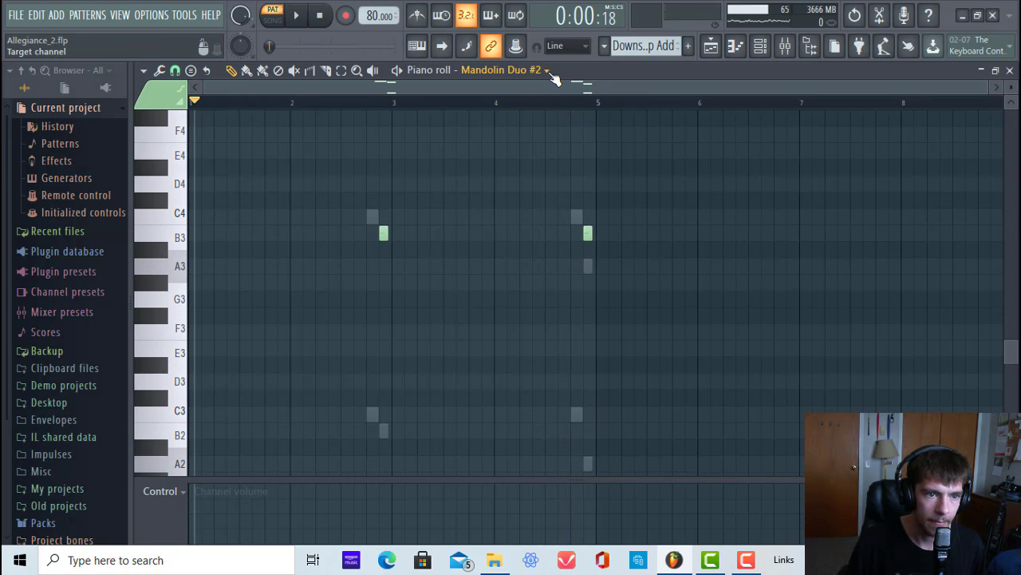
left_click(576, 102)
scroll(611, 232, "up", 4)
scroll(612, 232, "down", 2)
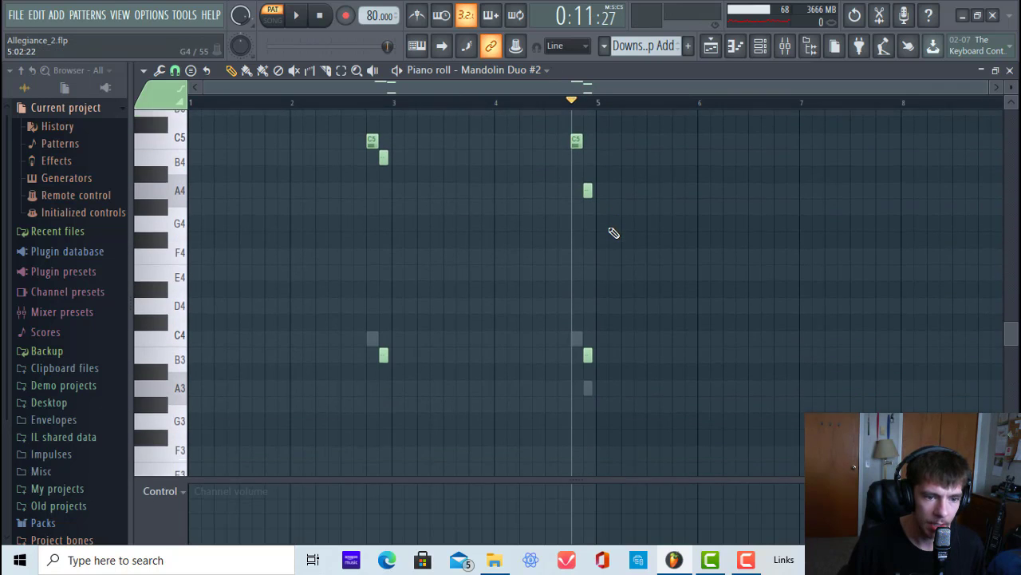
left_click_drag(358, 311, 710, 348)
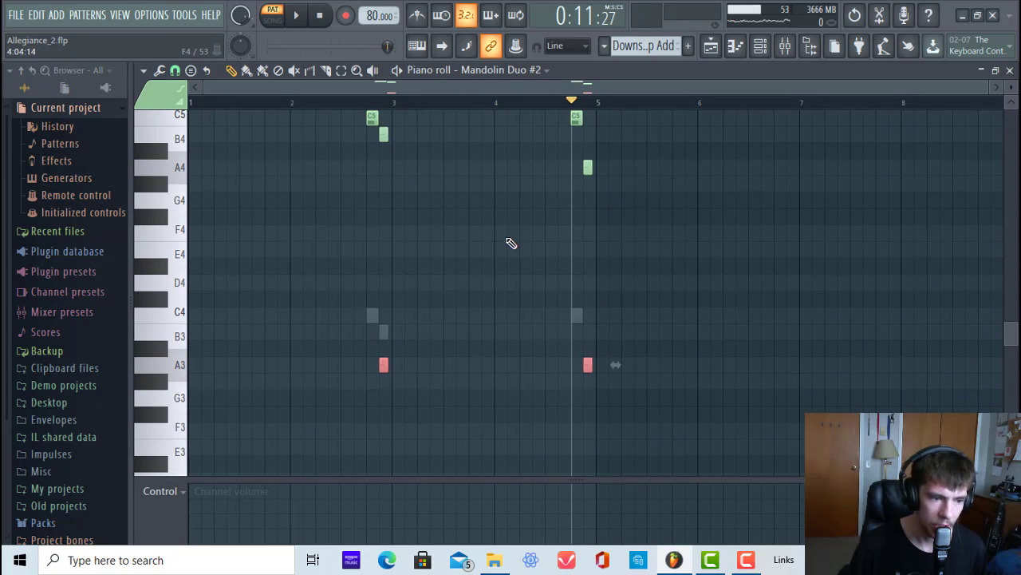
left_click(384, 364)
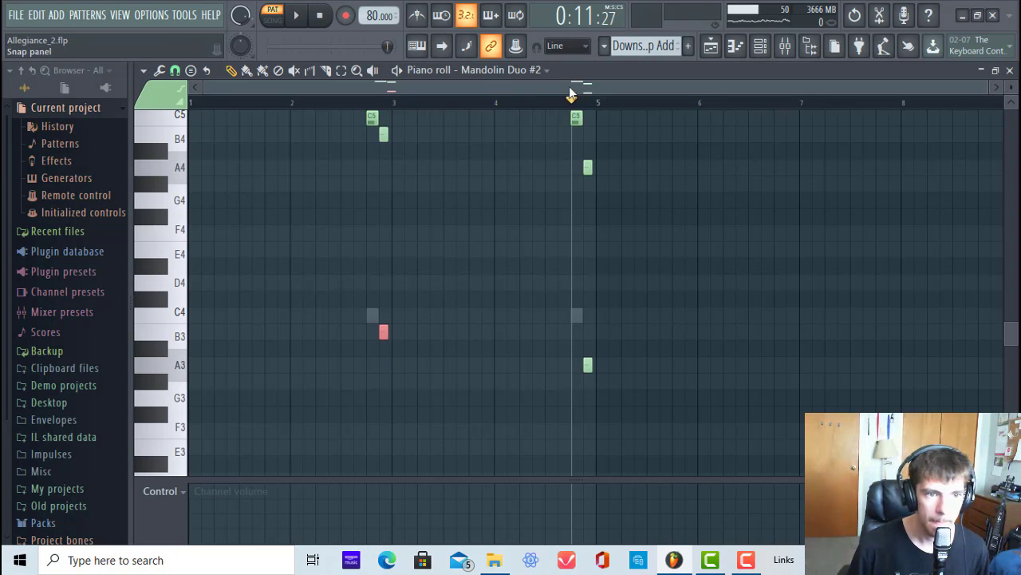
Play the mandolin and piano downsteps at the ends of bars 2 and 4 to compare them, and stop playback.
left_click(296, 15)
key("space")
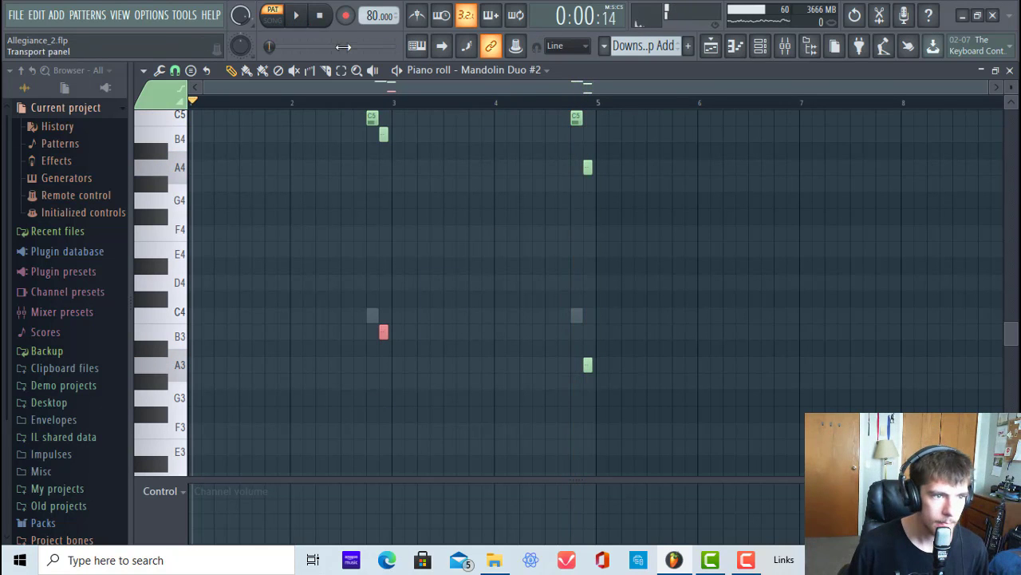
left_click(371, 103)
left_click(296, 16)
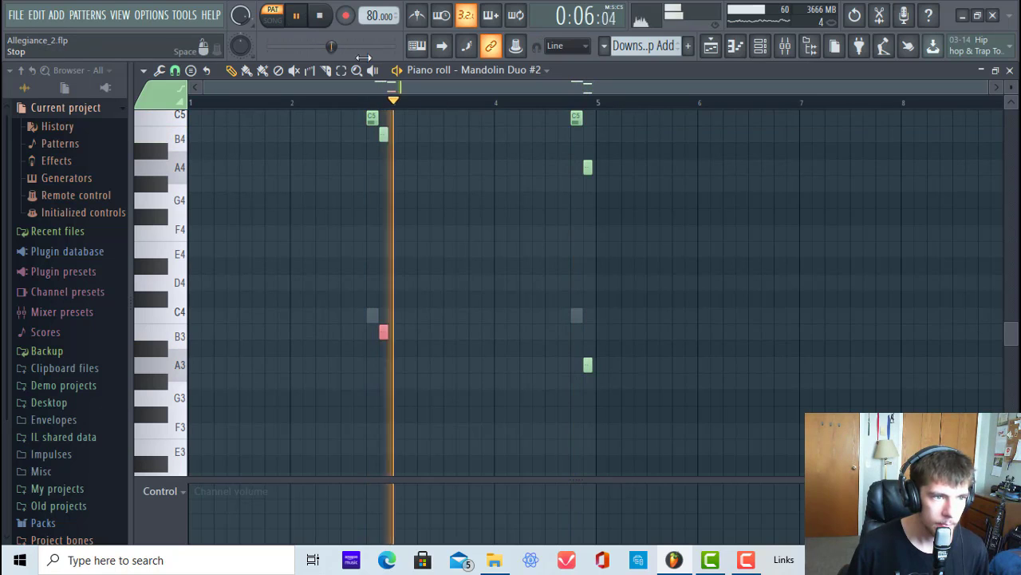
left_click(567, 102)
left_click(319, 16)
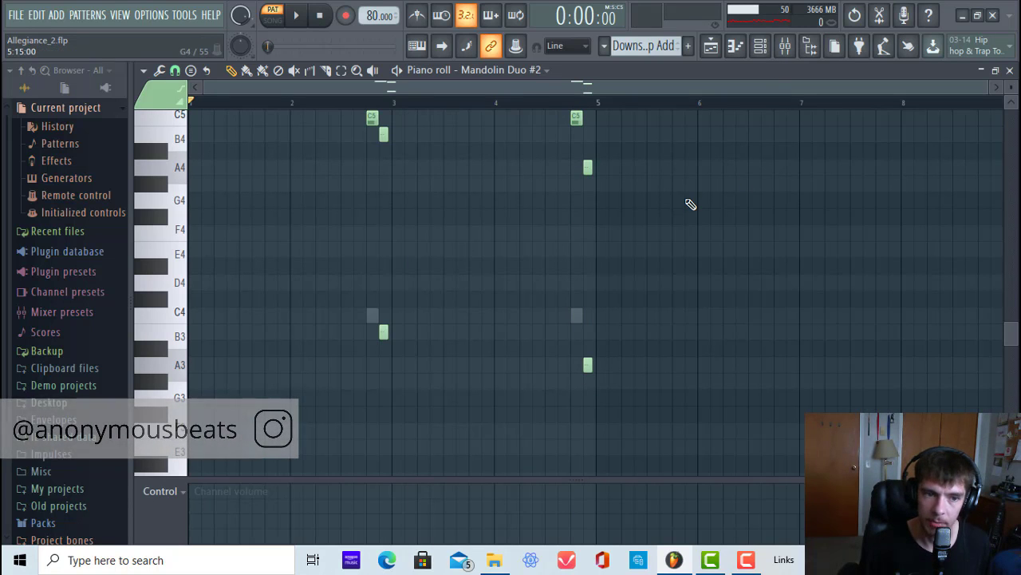
Add descending F5 and E5 mandolin notes in bar 4 ahead of the C5 note, and start playback.
scroll(668, 230, "up", 3)
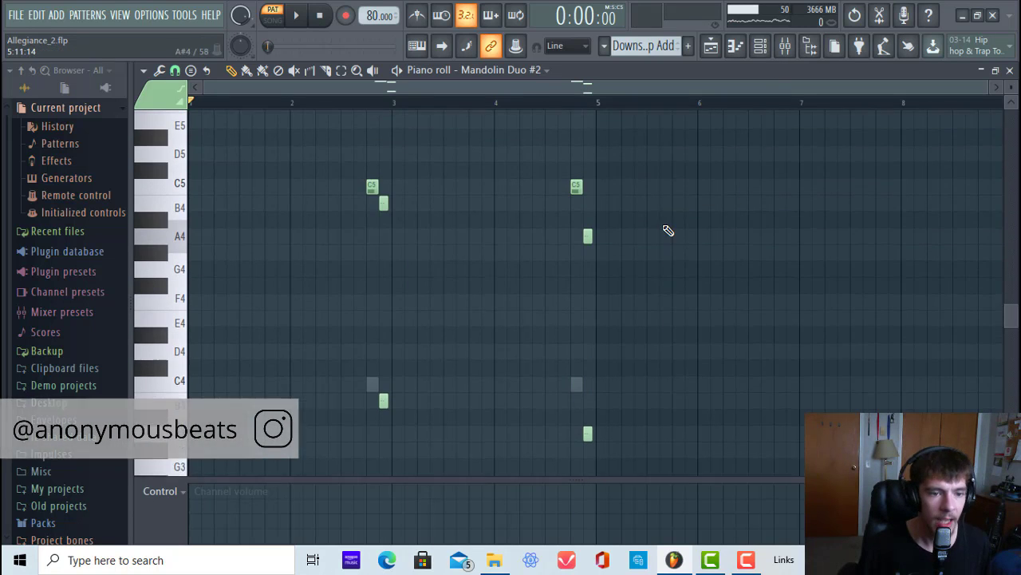
left_click(548, 151)
left_click_drag(742, 153, 551, 136)
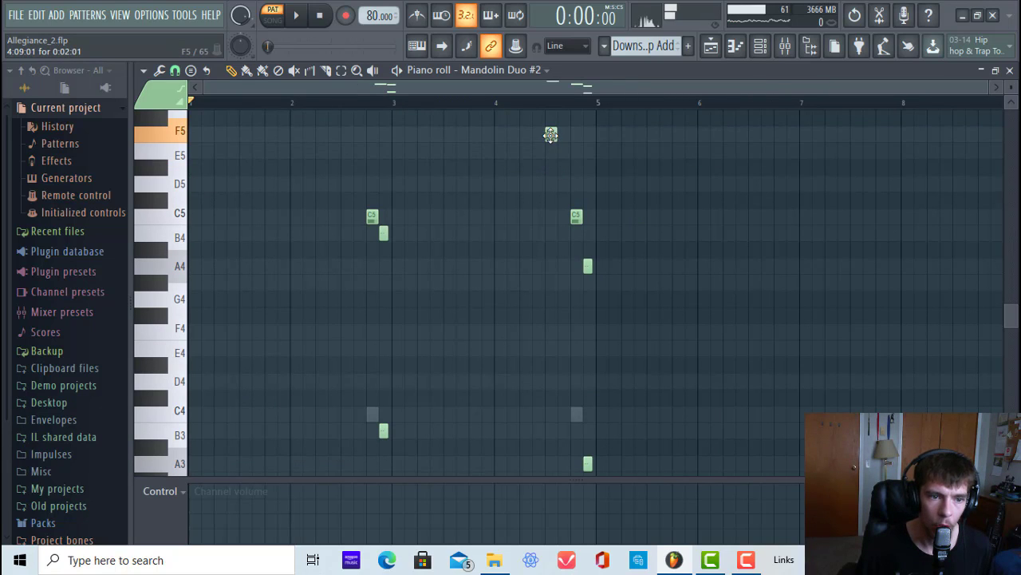
left_click(556, 153)
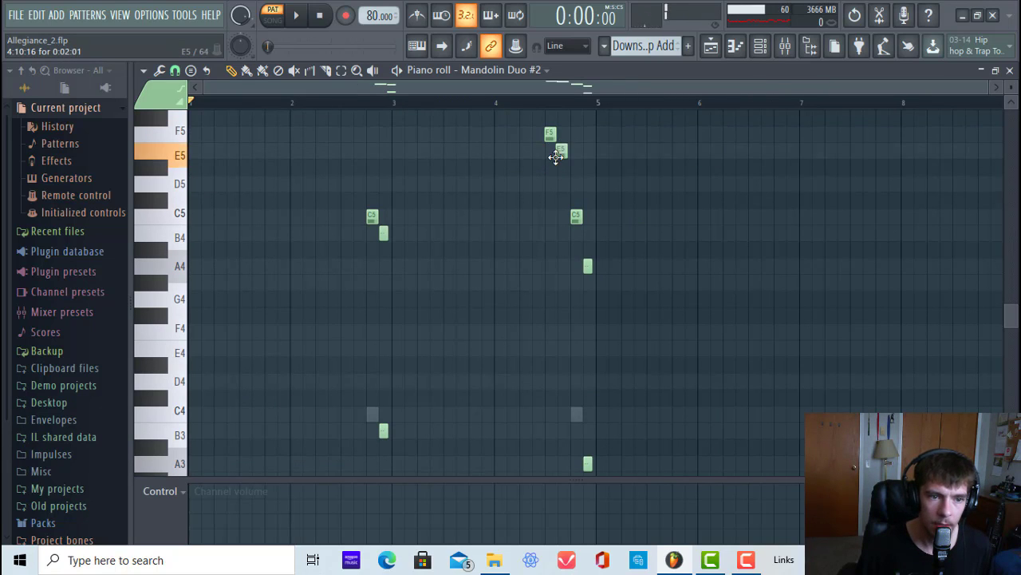
left_click(532, 94)
key("space")
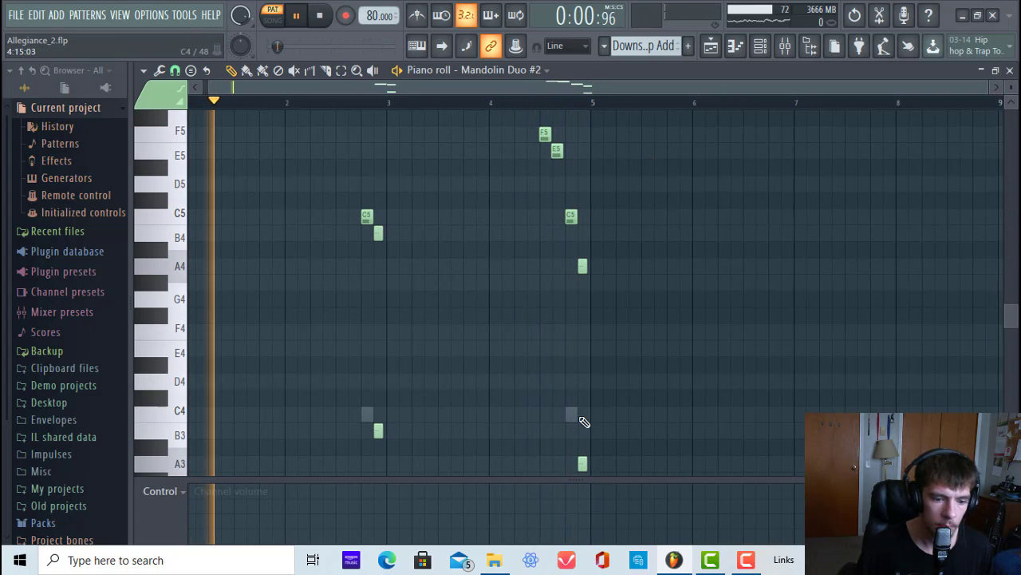
Show note velocity for the mandolin and lower the F5 and E5 notes to about 29%, then replay bar 4.
left_click(189, 490)
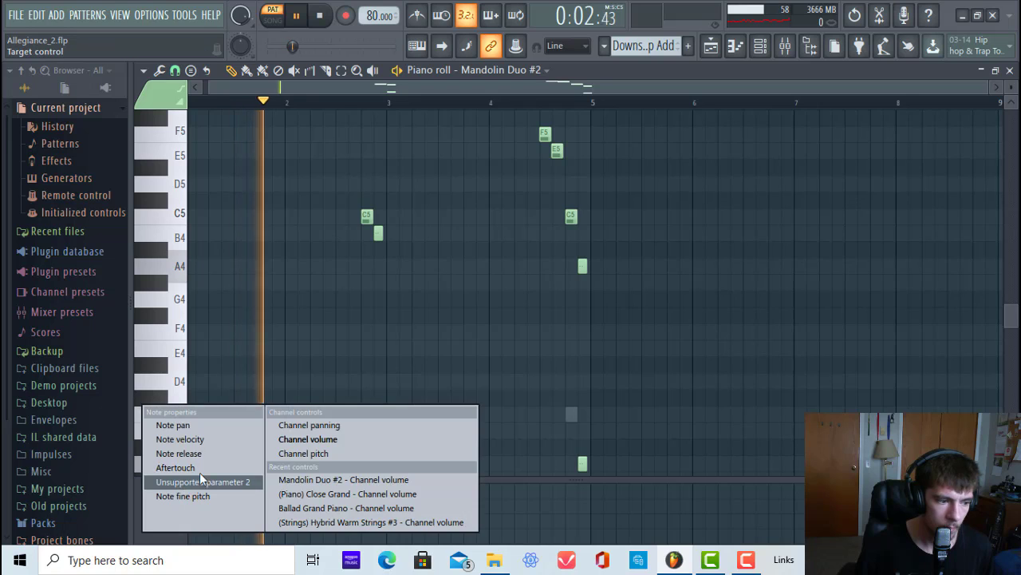
left_click(220, 438)
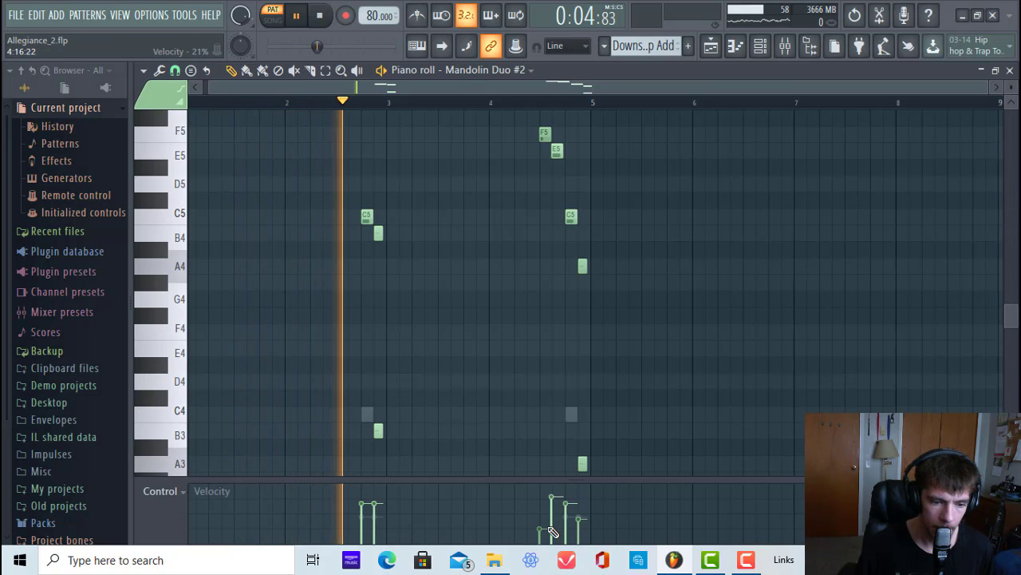
left_click_drag(539, 525, 551, 525)
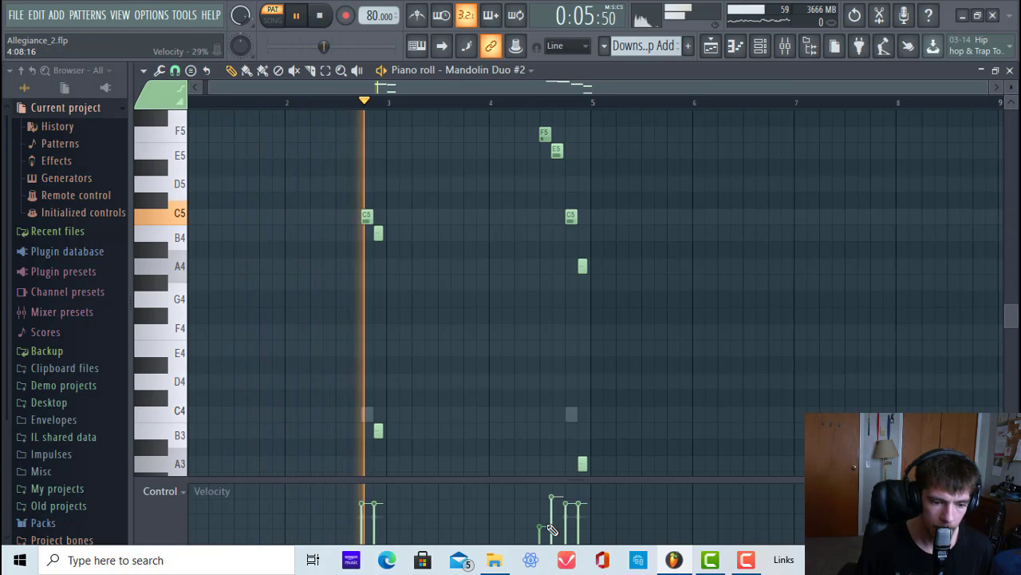
left_click(548, 98)
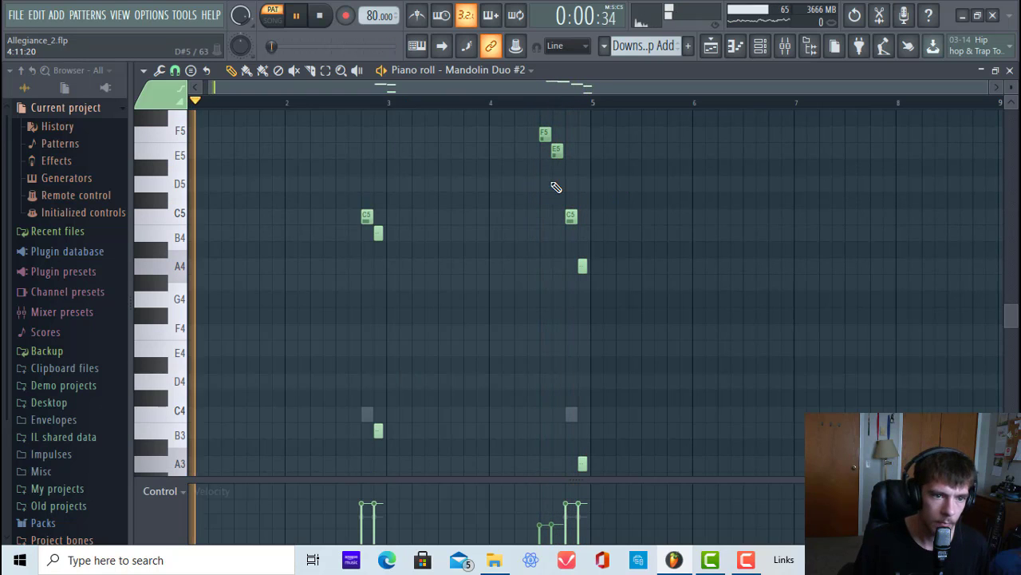
Copy the mandolin F5 and E5 notes to the (Piano) Close Grand channel and transpose them down one octave.
left_click_drag(519, 138, 586, 152)
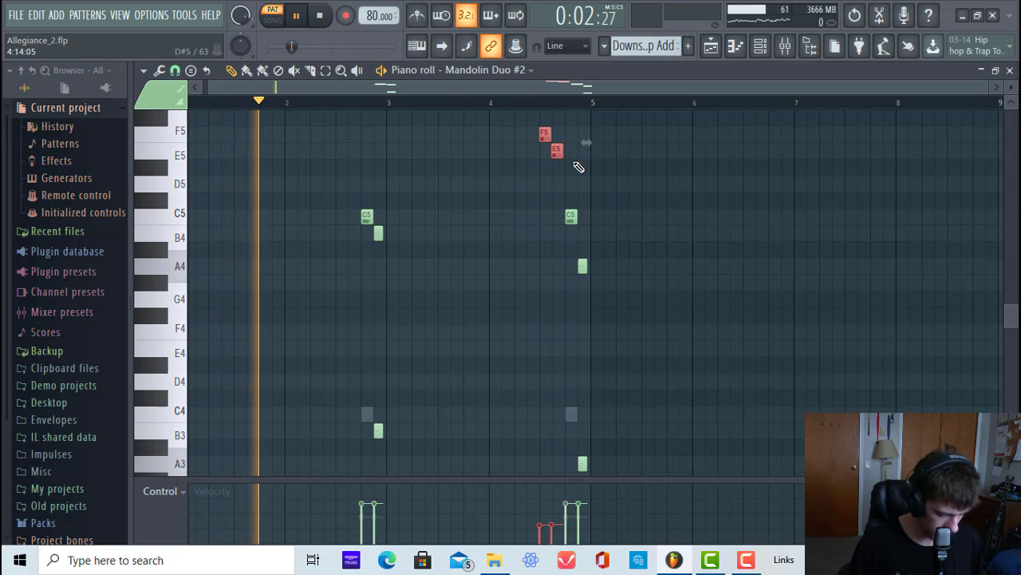
left_click(517, 72)
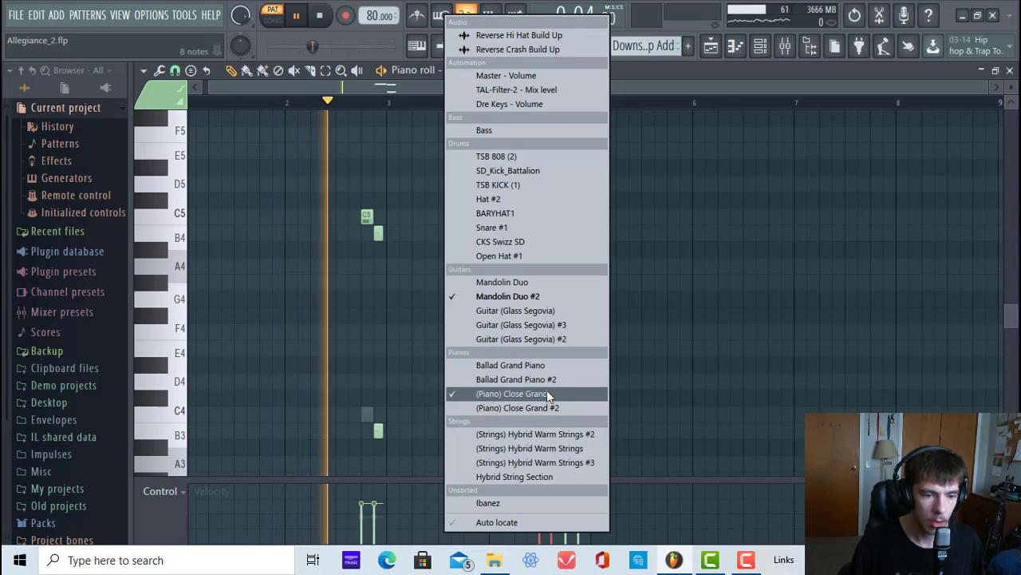
left_click(547, 389)
left_click_drag(249, 152, 554, 160)
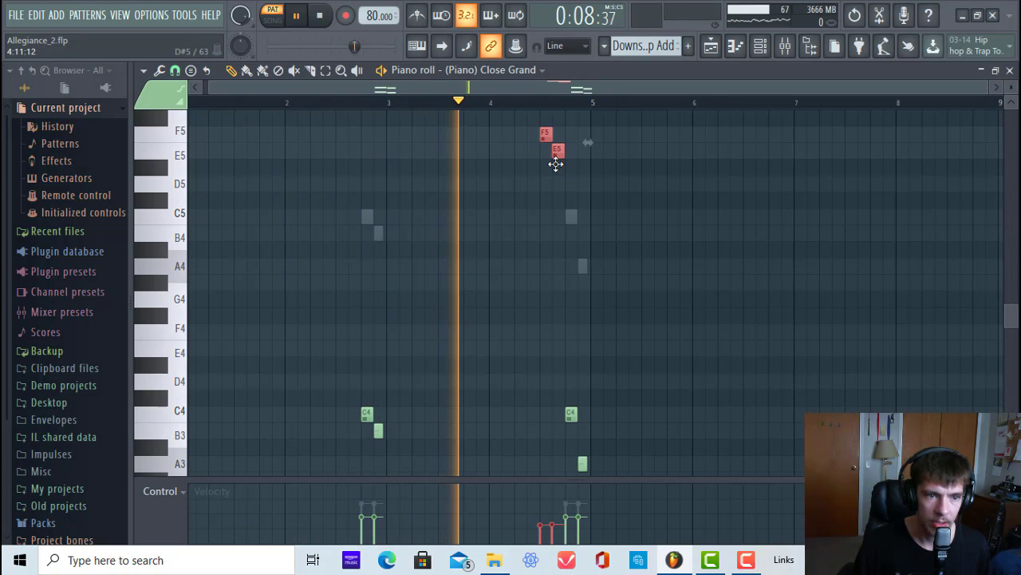
left_click(735, 215)
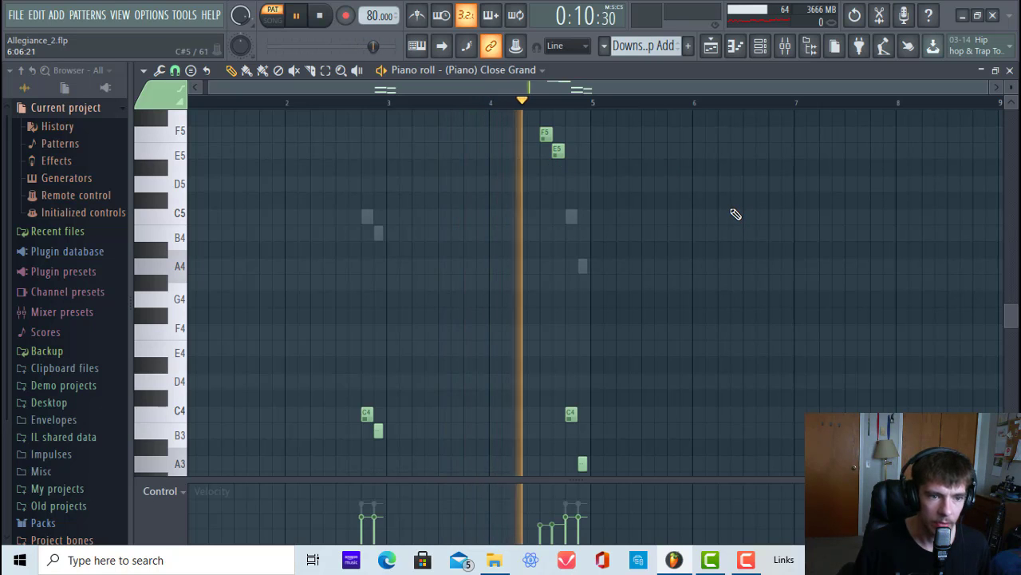
left_click_drag(492, 127, 618, 197)
key("ctrl+Down")
left_click_drag(550, 100, 539, 100)
left_click(586, 173)
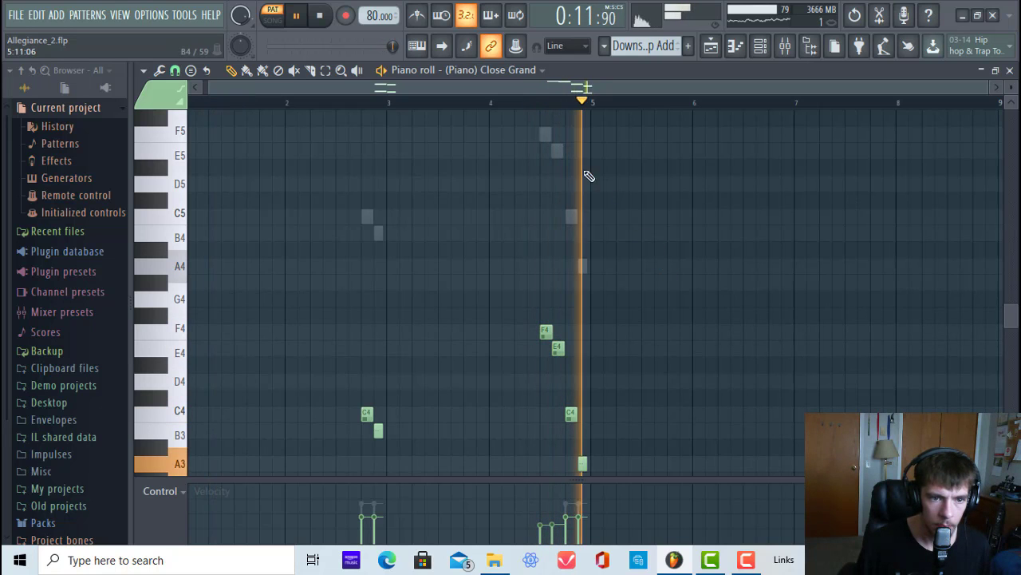
Play the extended downstep in bar 4, stop playback, and return to the Mandolin Duo #2 notes.
left_click(536, 99)
scroll(620, 192, "down", 4)
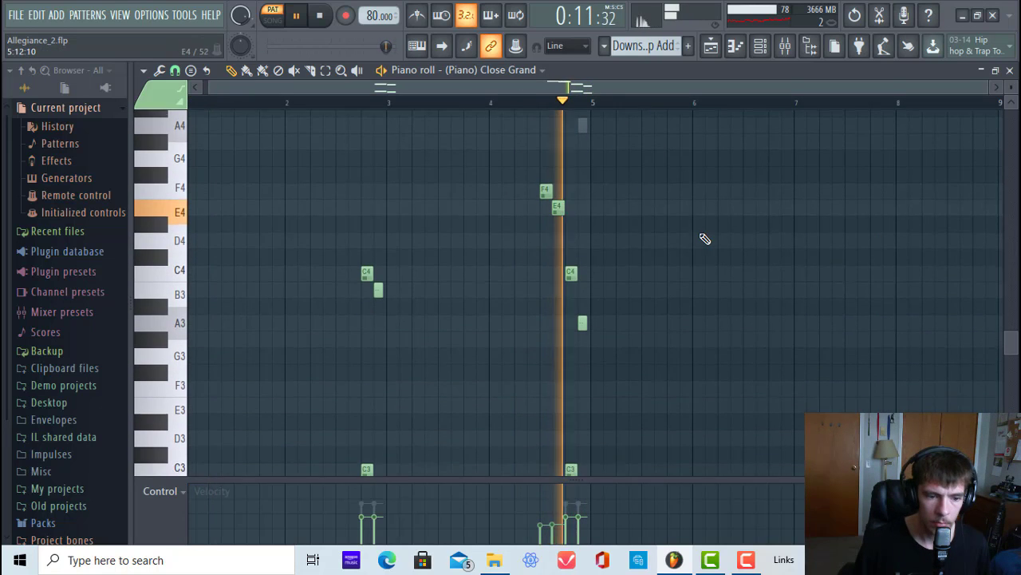
left_click(308, 21)
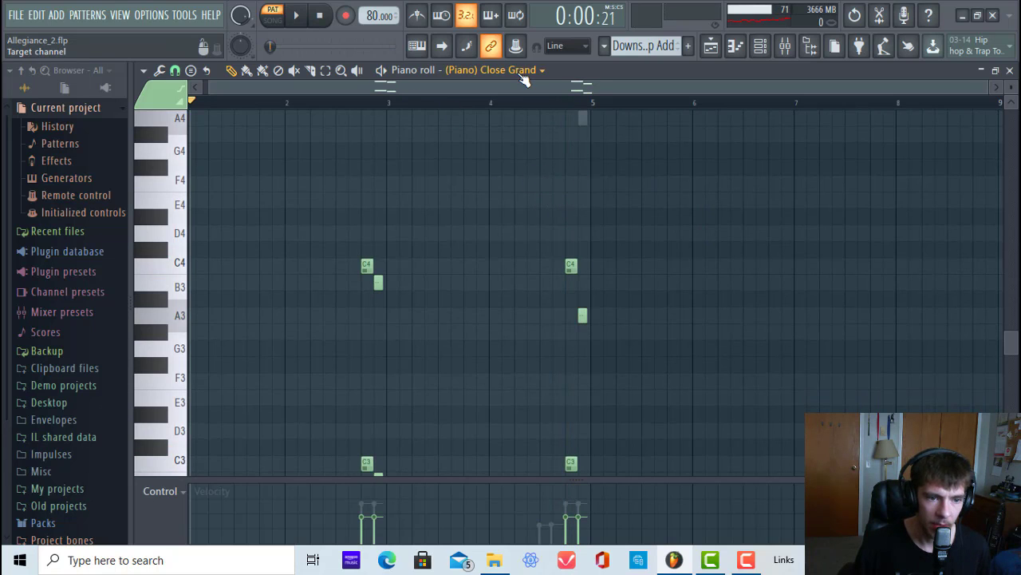
scroll(523, 78, "down", 1)
scroll(581, 231, "up", 3)
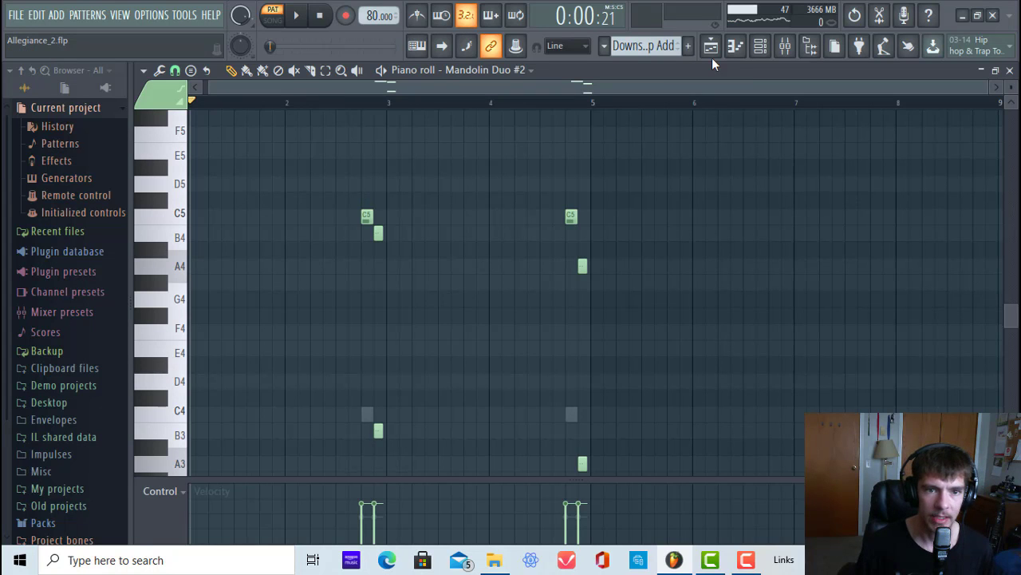
Open the Playlist and place the playhead in bar 20 to examine the build-up clips before the Hook.
left_click(711, 46)
scroll(642, 104, "down", 4)
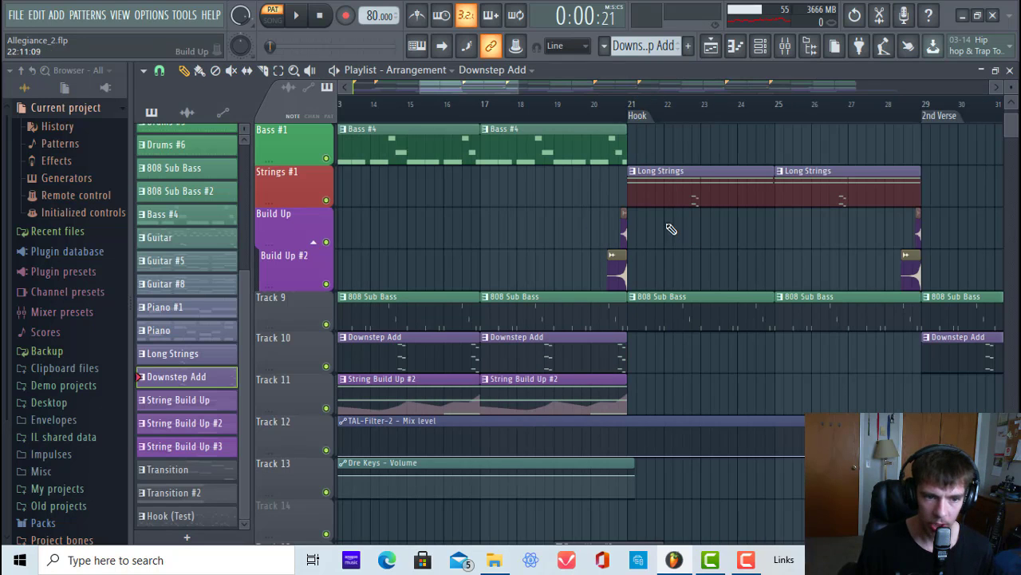
left_click(613, 114)
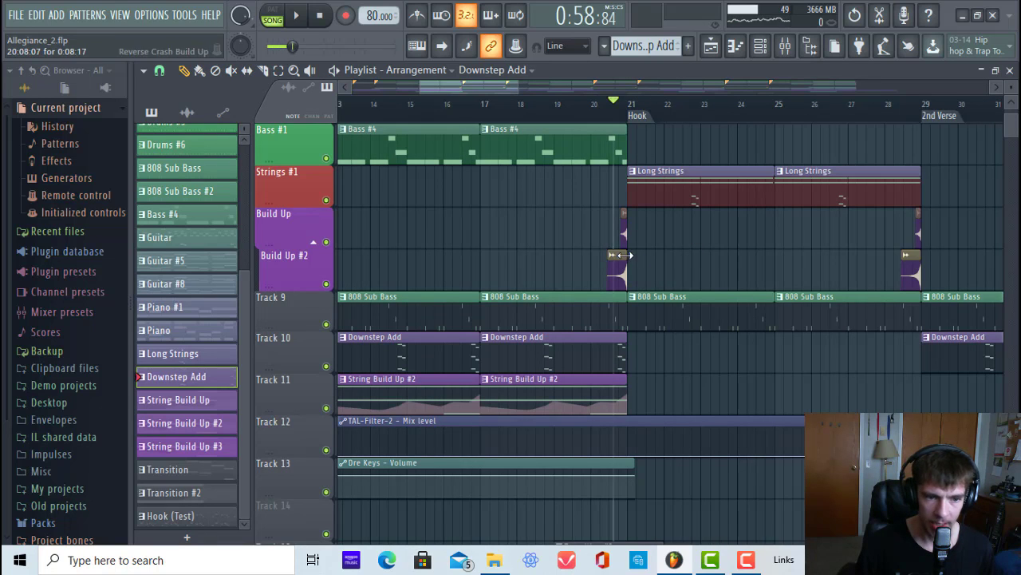
scroll(628, 118, "up", 4)
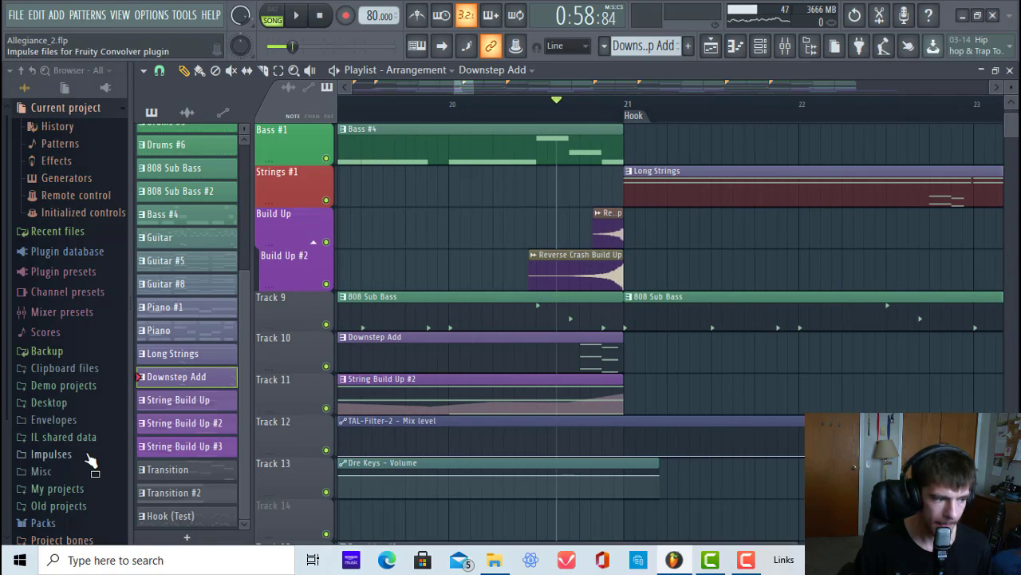
Audition cymbals from the Drums pack and place Broken Crash on the Build Up track in bar 19.
left_click(45, 525)
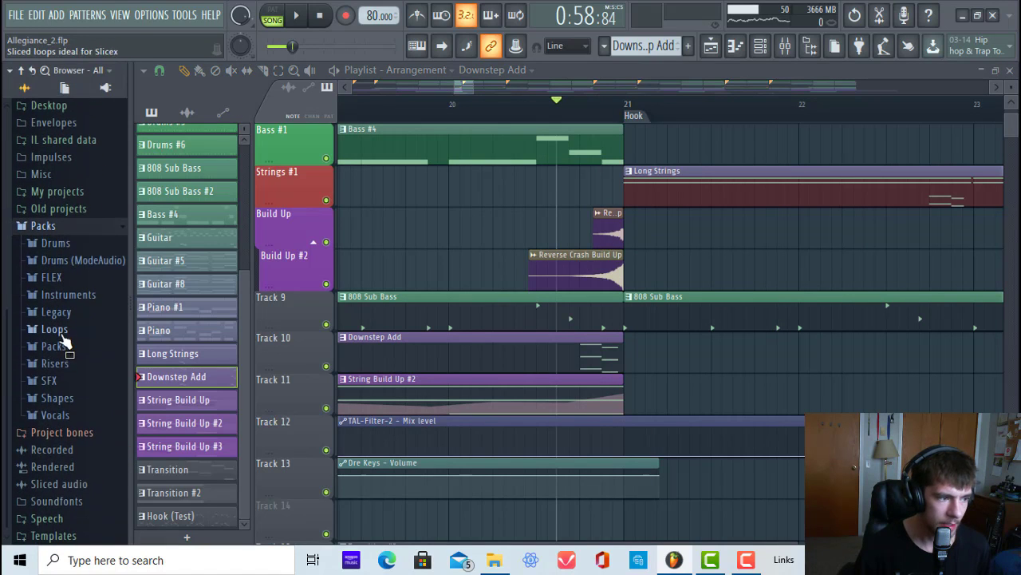
left_click(102, 246)
left_click(70, 261)
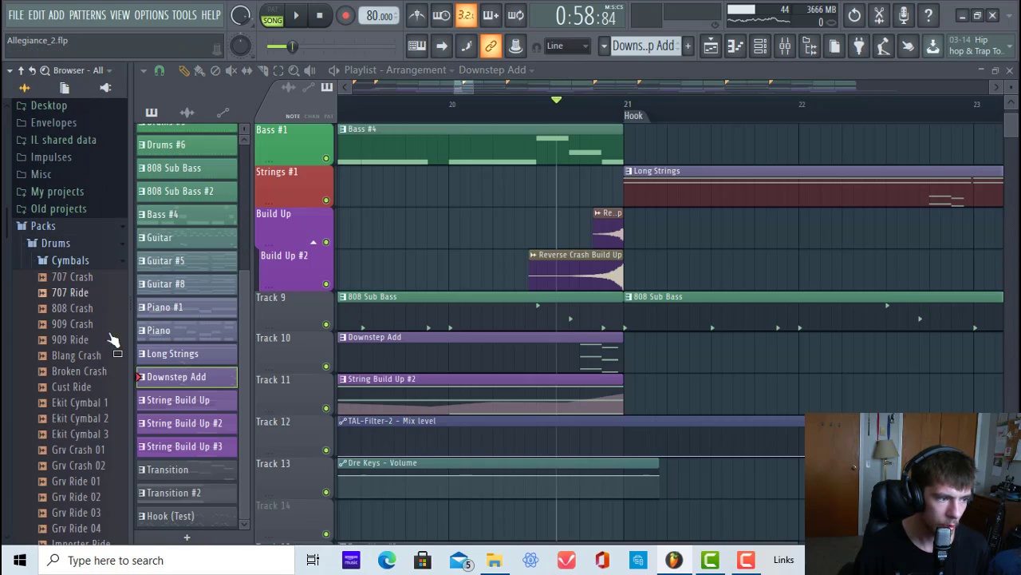
left_click(100, 372)
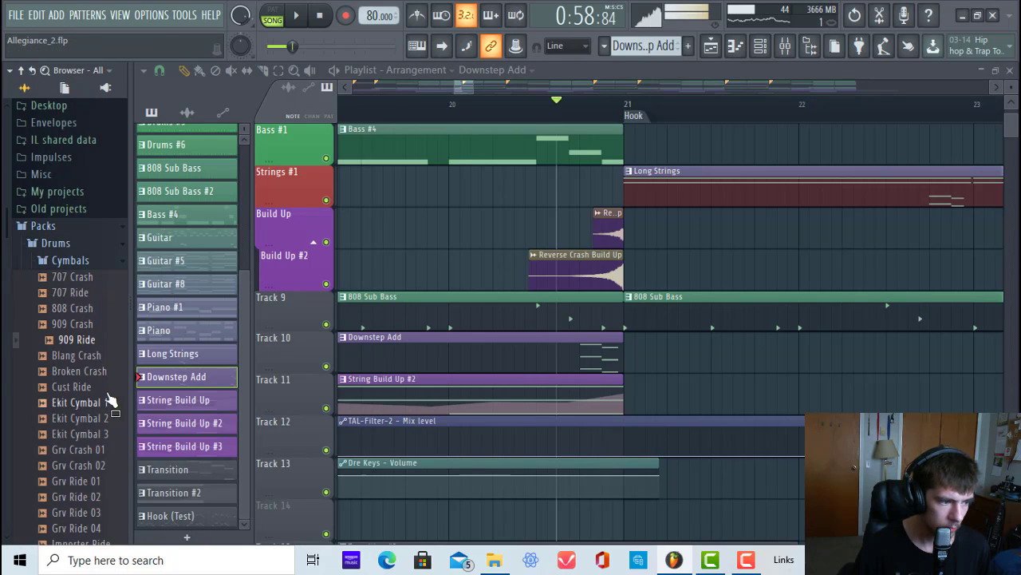
left_click_drag(102, 388, 403, 221)
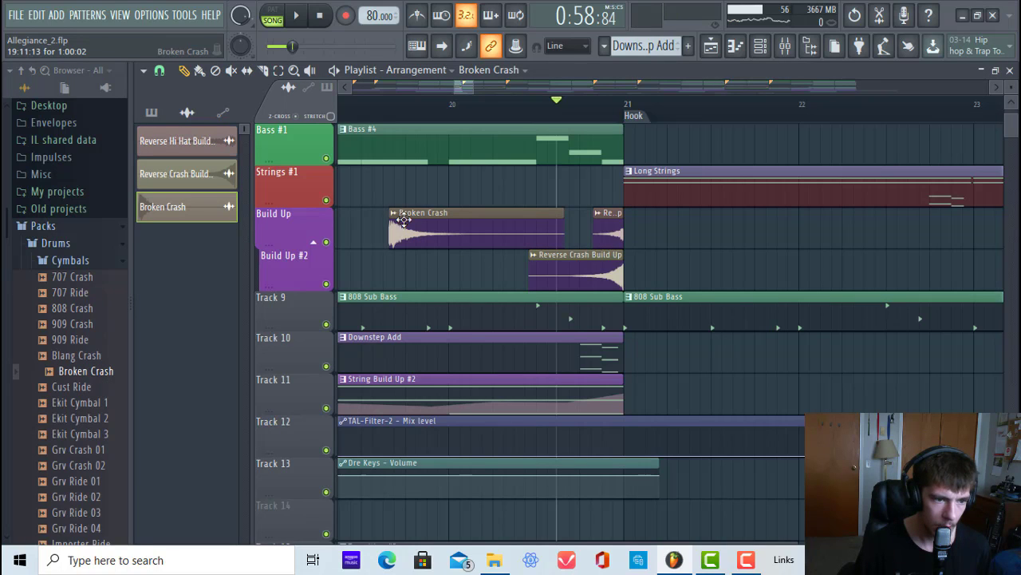
Reverse the Broken Crash sample in its channel settings and check the reversed waveform.
double_click(445, 219)
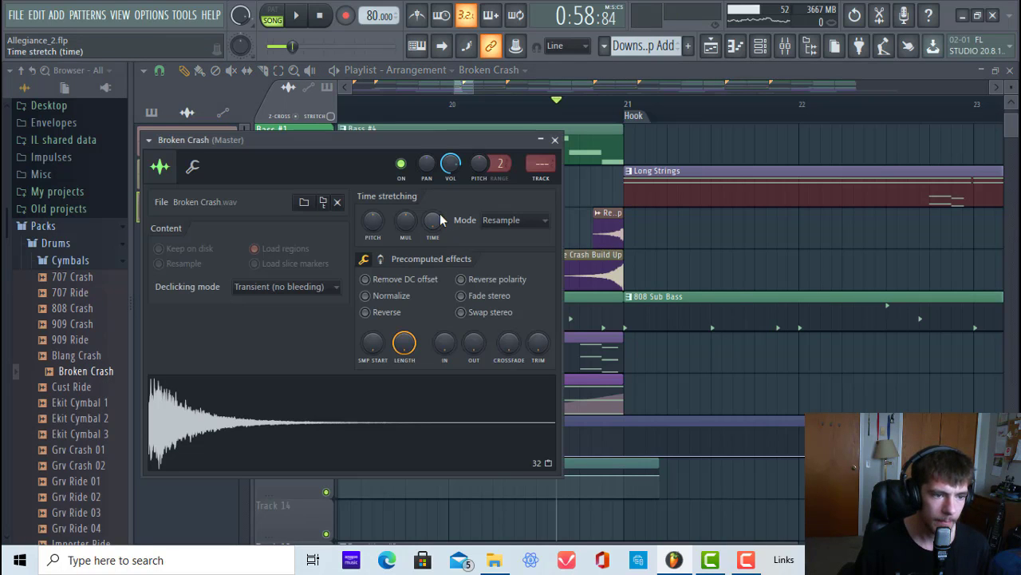
left_click(381, 313)
left_click(556, 141)
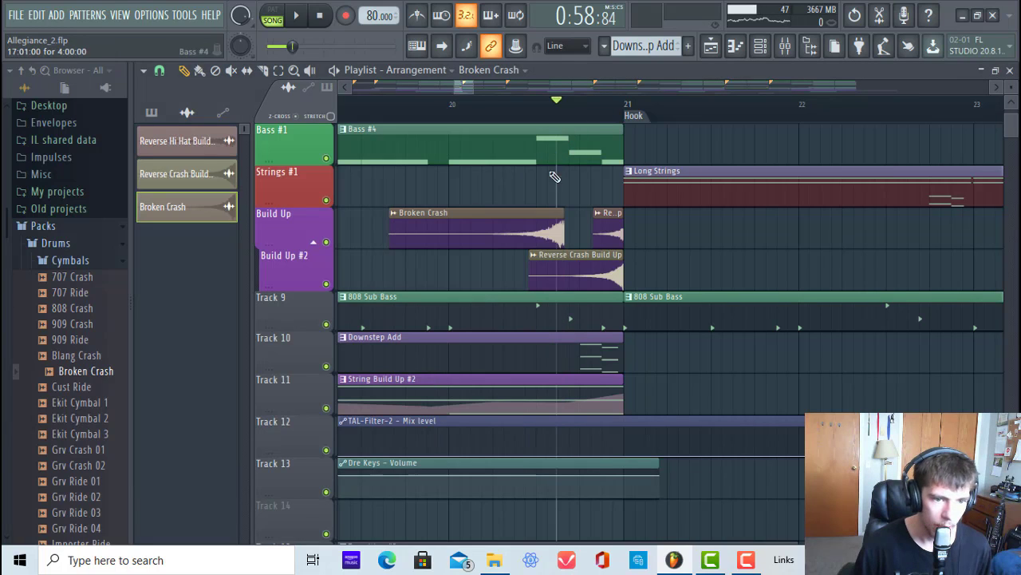
double_click(495, 221)
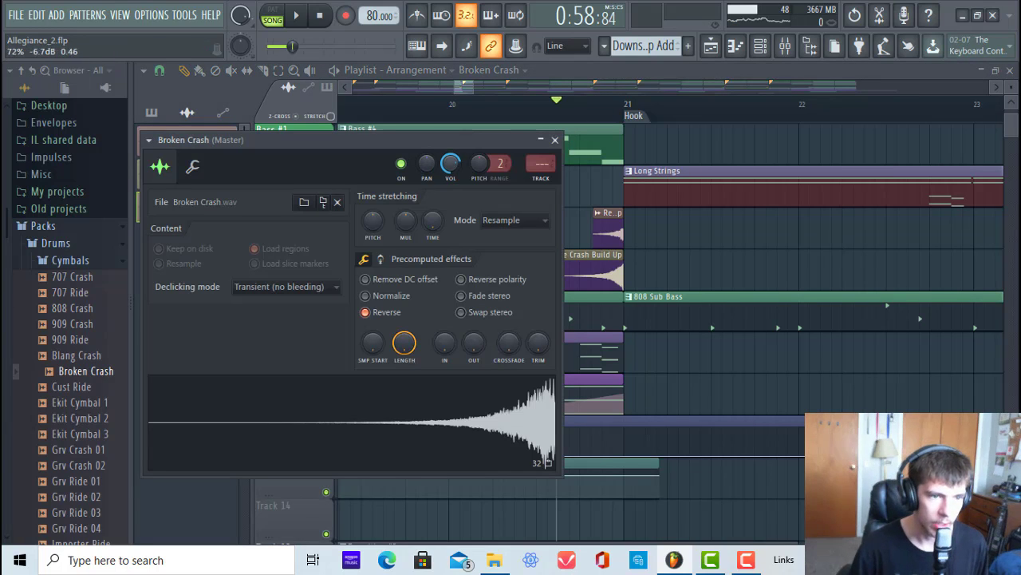
left_click(556, 140)
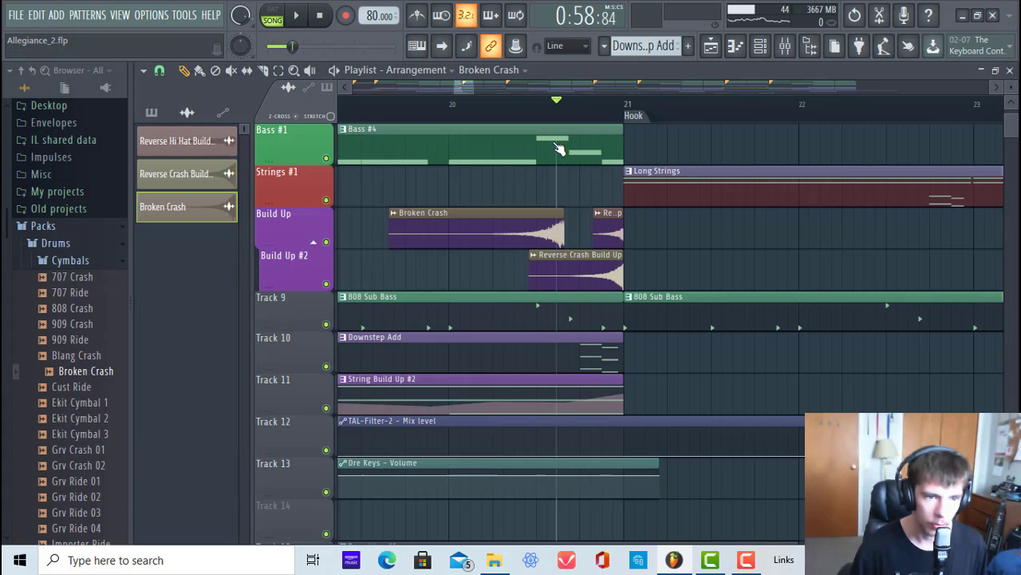
Delete the two reverse build-up clips before the Hook and align the end of the Broken Crash clip with bar 21.
right_click(608, 230)
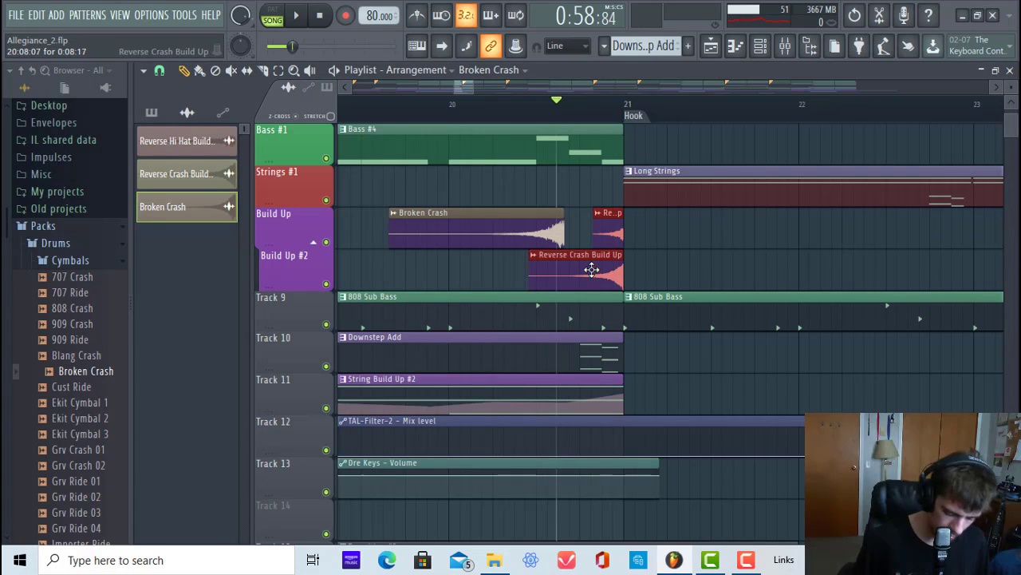
right_click(591, 269)
left_click_drag(536, 232, 595, 231)
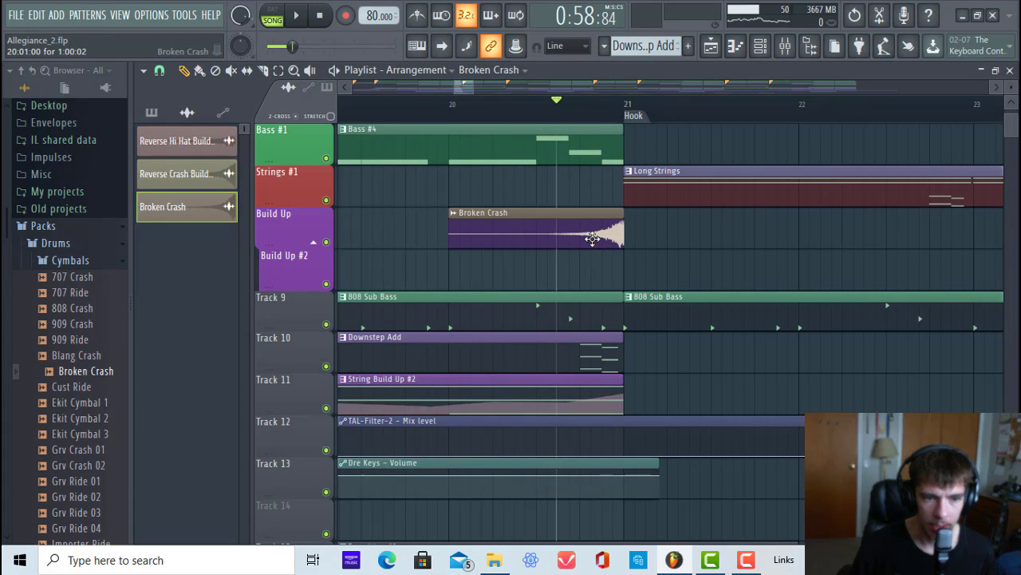
scroll(628, 106, "up", 6)
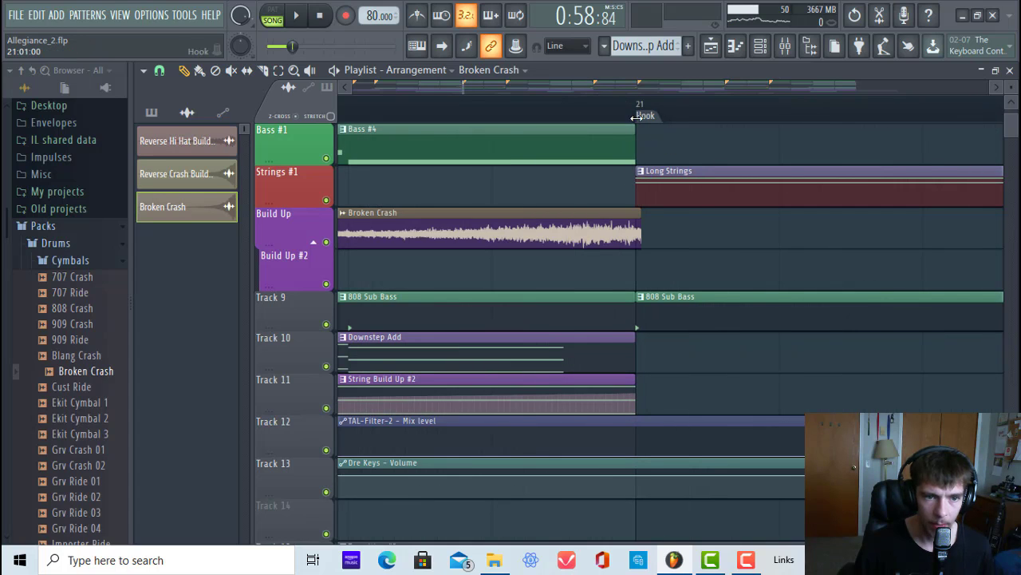
left_click_drag(623, 223, 617, 223)
scroll(669, 89, "down", 6)
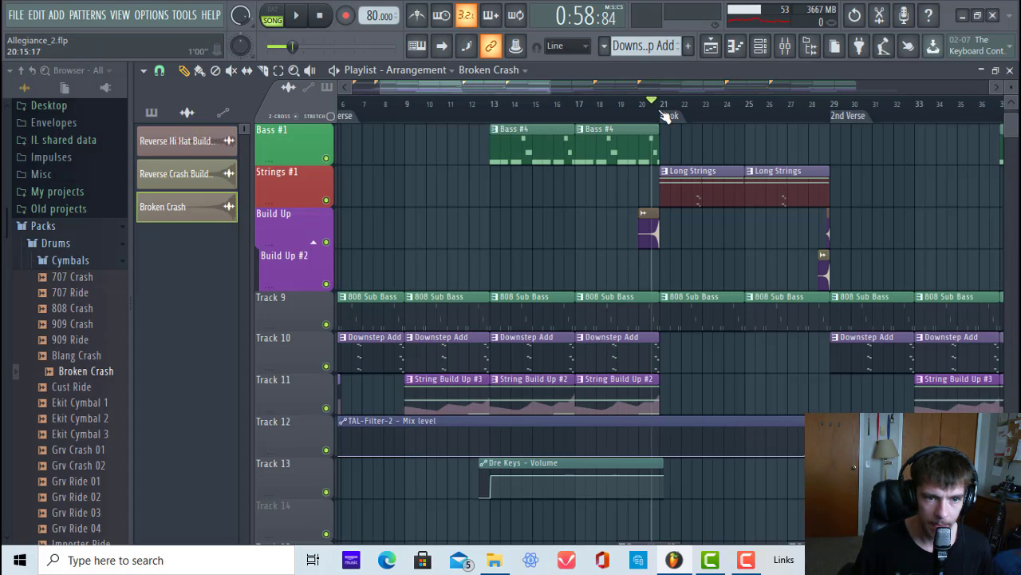
Delete the Broken Crash audio channel from the project.
scroll(662, 111, "up", 5)
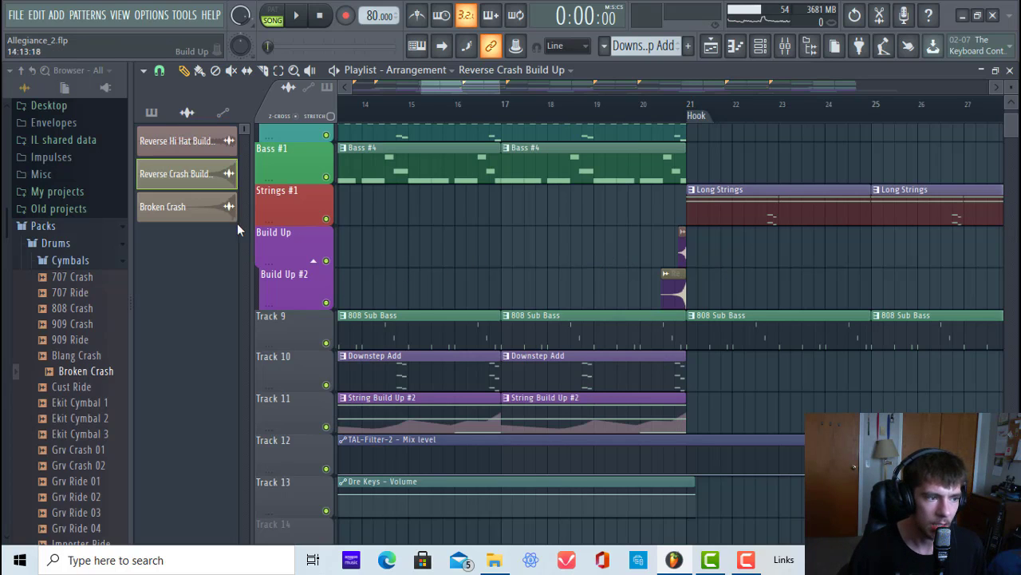
right_click(198, 212)
left_click(256, 376)
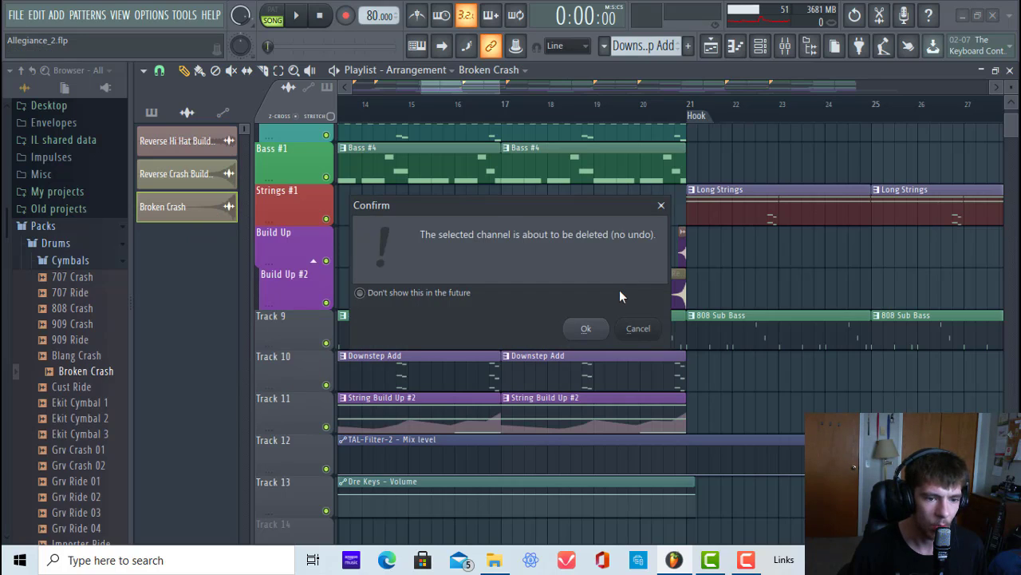
left_click(587, 328)
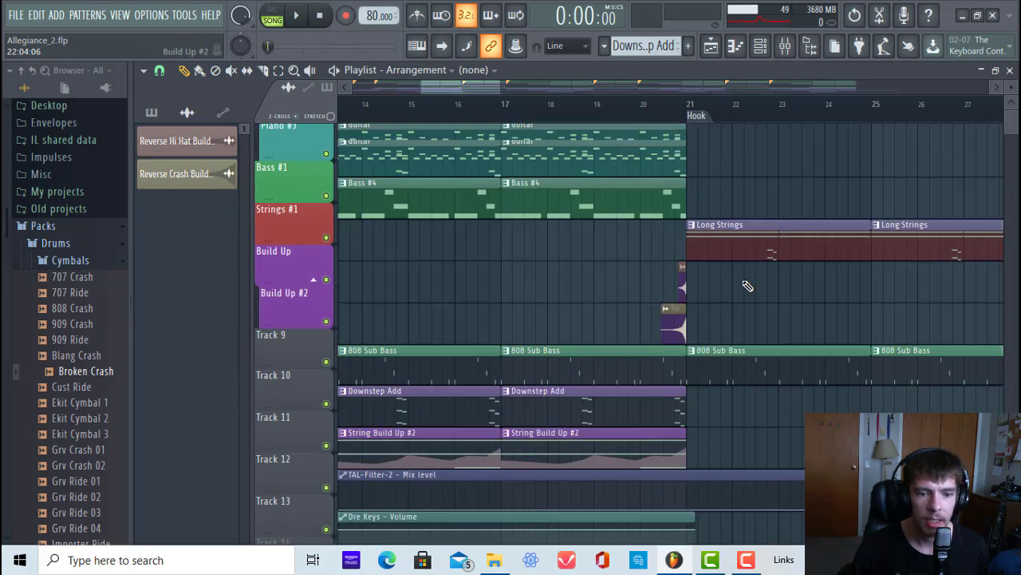